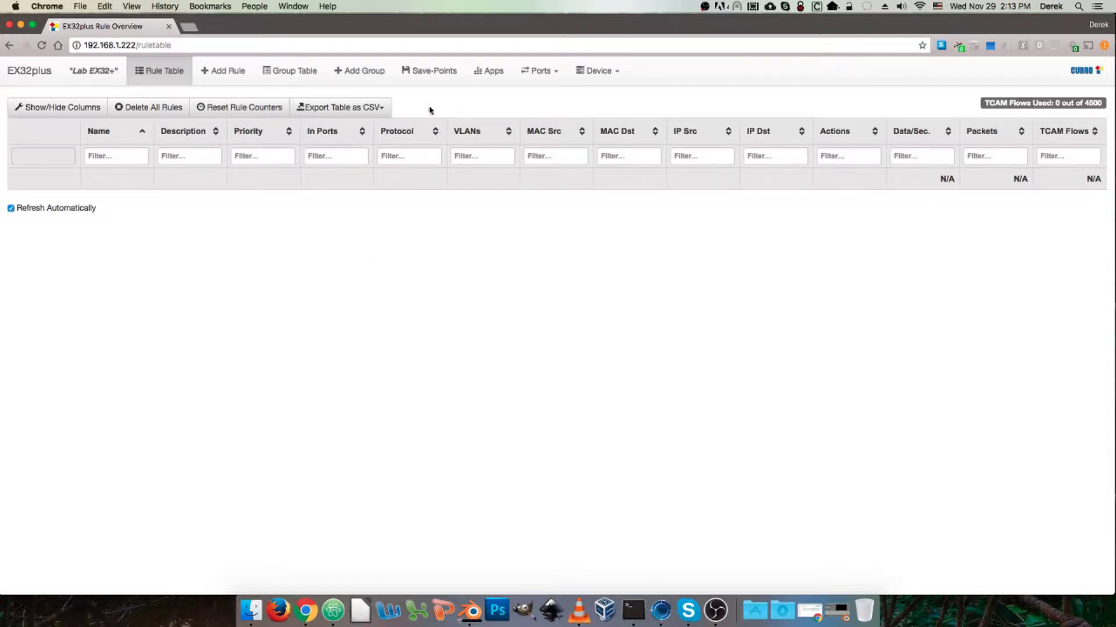
Step: Go to Device > User Management to see the admin user and access control settings
left_click(611, 73)
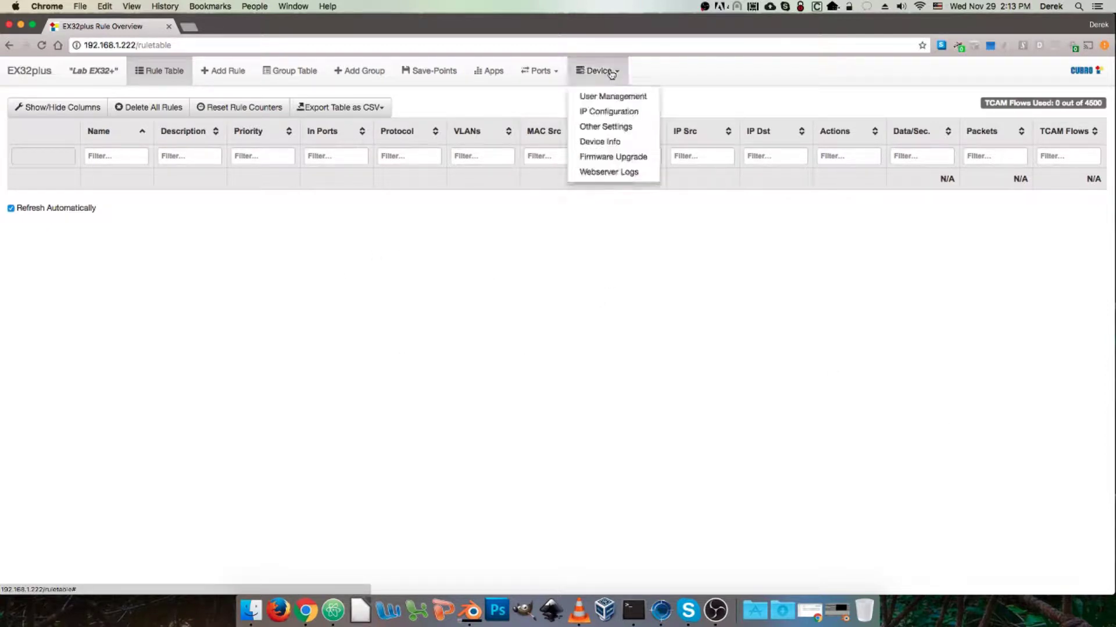
left_click(625, 98)
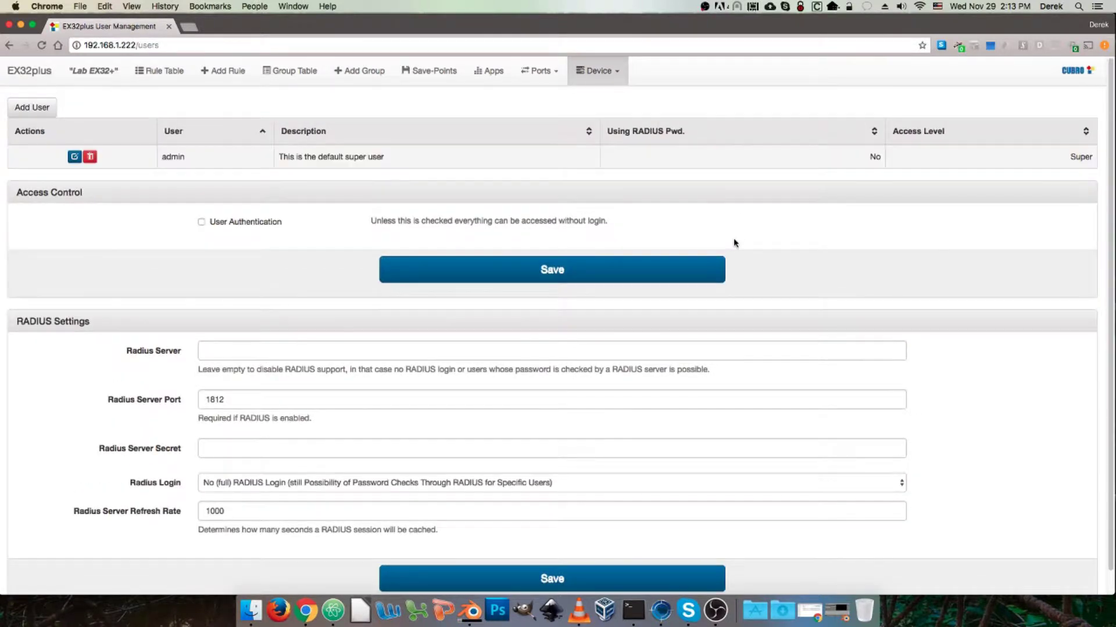
Step: Try deleting the default admin super user and see it refused as the last superuser
scroll(738, 243, "down", 1)
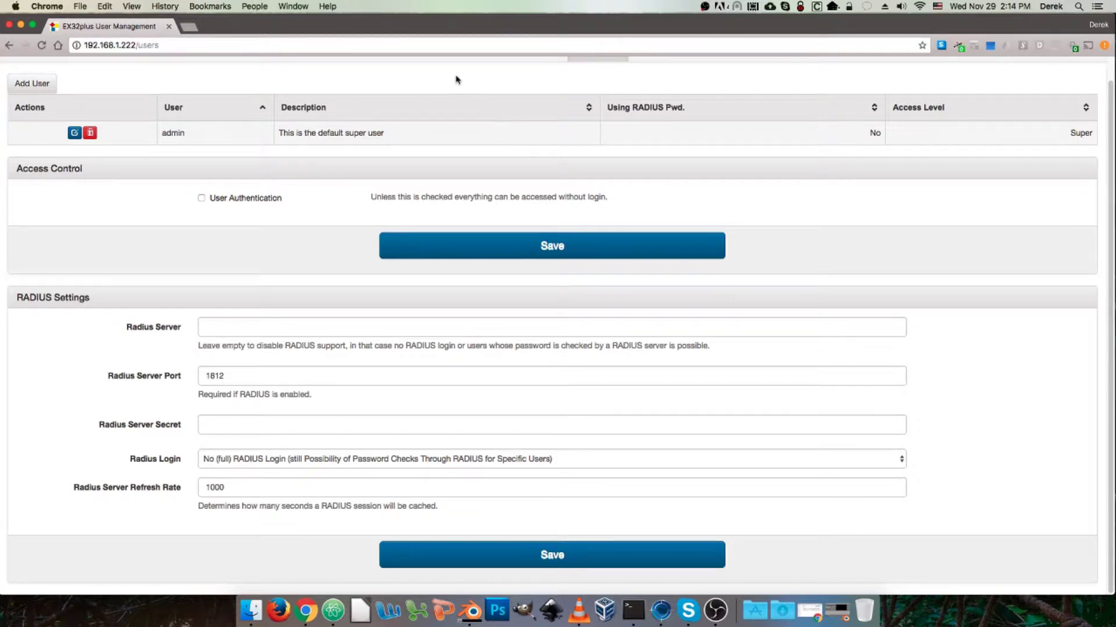
scroll(514, 198, "up", 1)
left_click(90, 157)
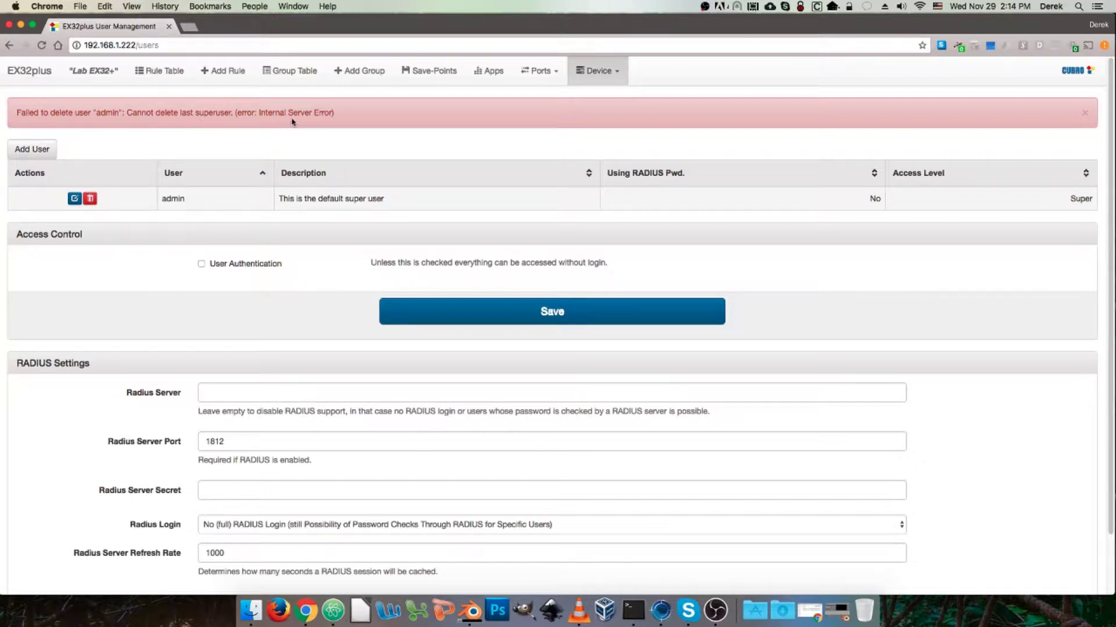
scroll(186, 189, "down", 2)
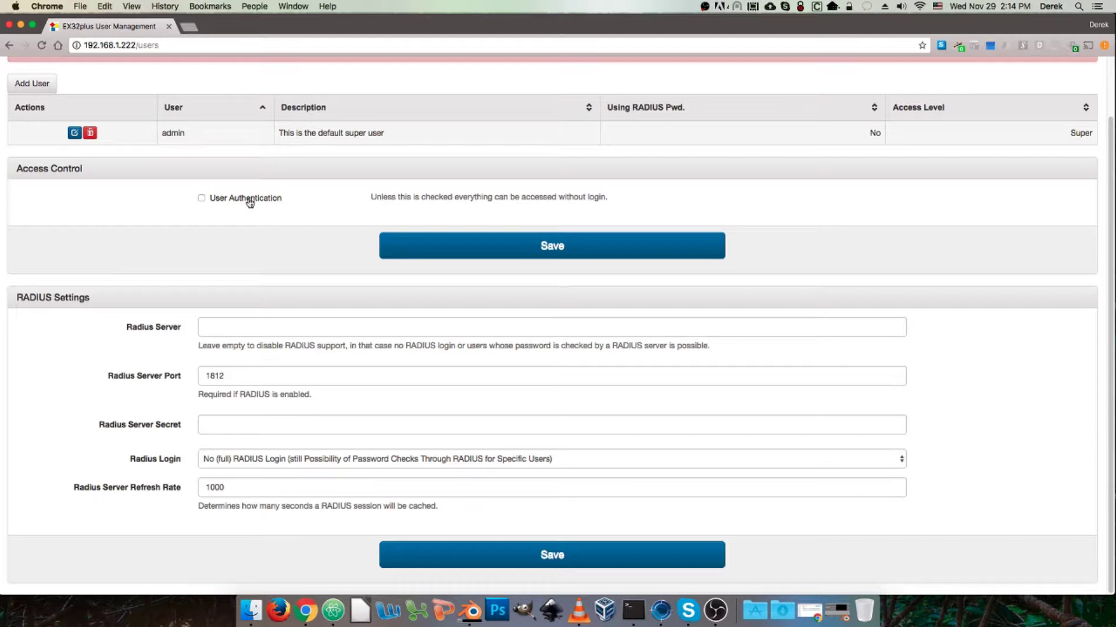
Step: Enable and save User Authentication, keep the current Radius Login option, then begin adding a user
left_click(250, 200)
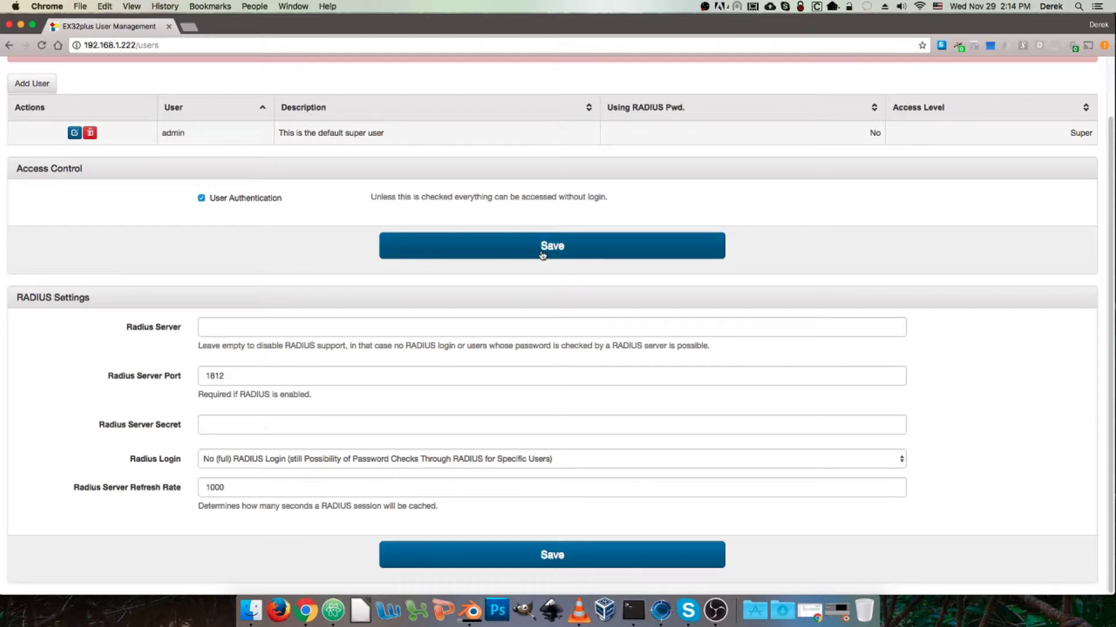
left_click(511, 246)
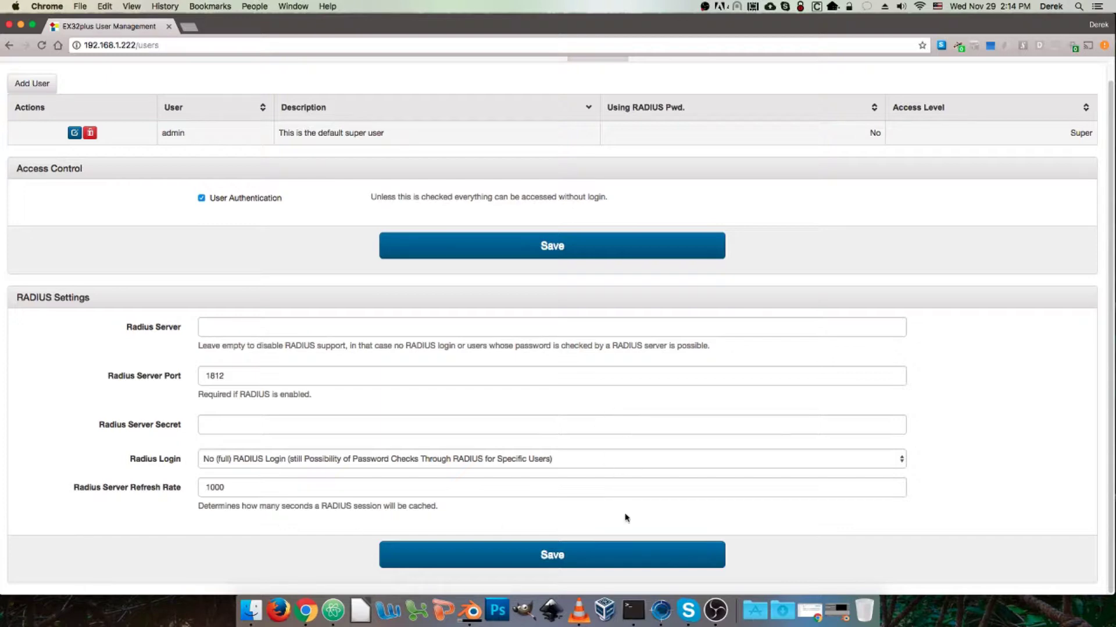
left_click(355, 462)
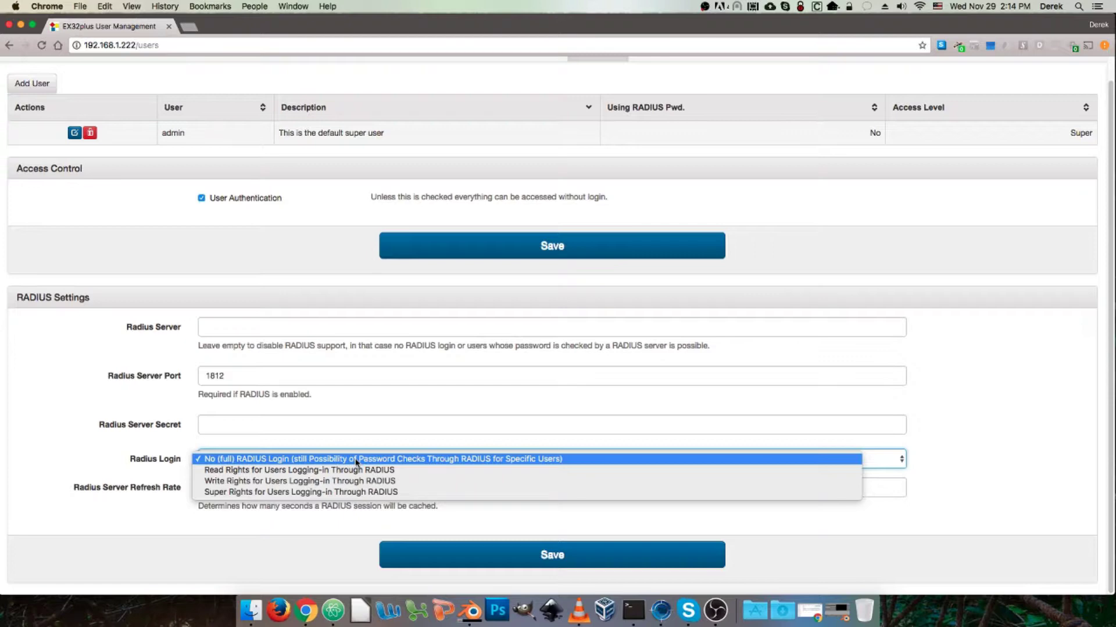
left_click(154, 250)
scroll(203, 472, "up", 1)
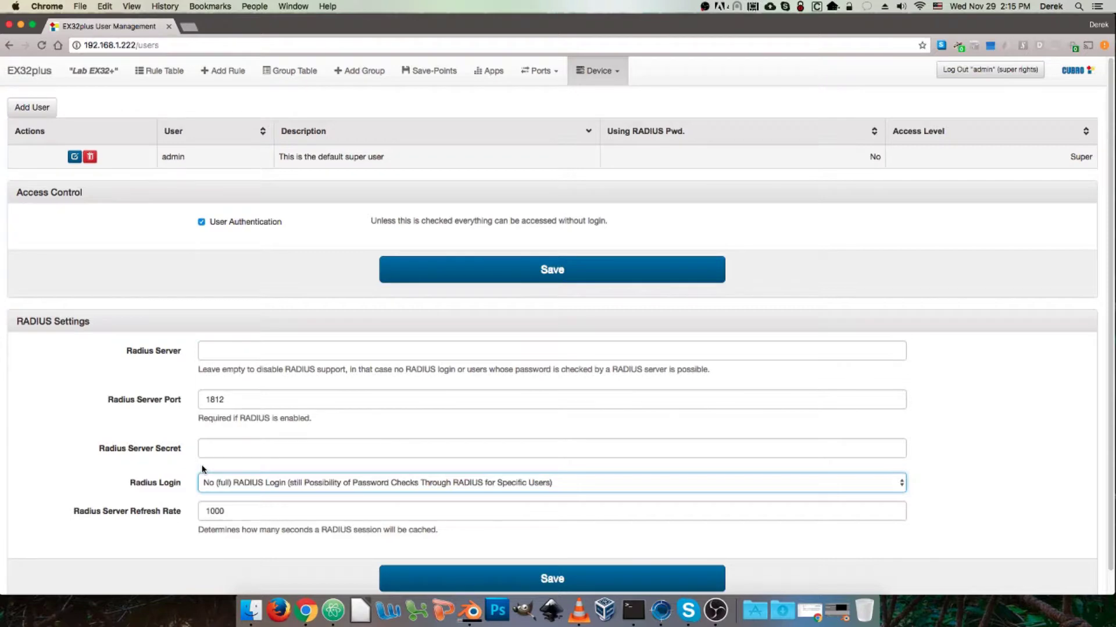
left_click(32, 109)
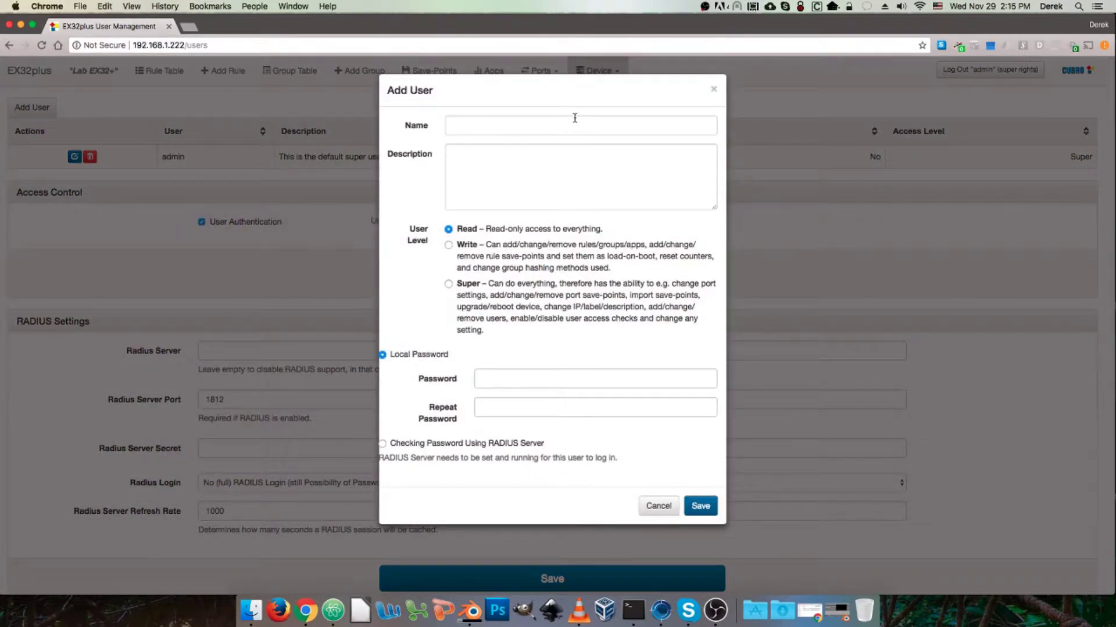
Step: Enter the new user's name and the description 'Network Engineer', correcting a typo
left_click(542, 129)
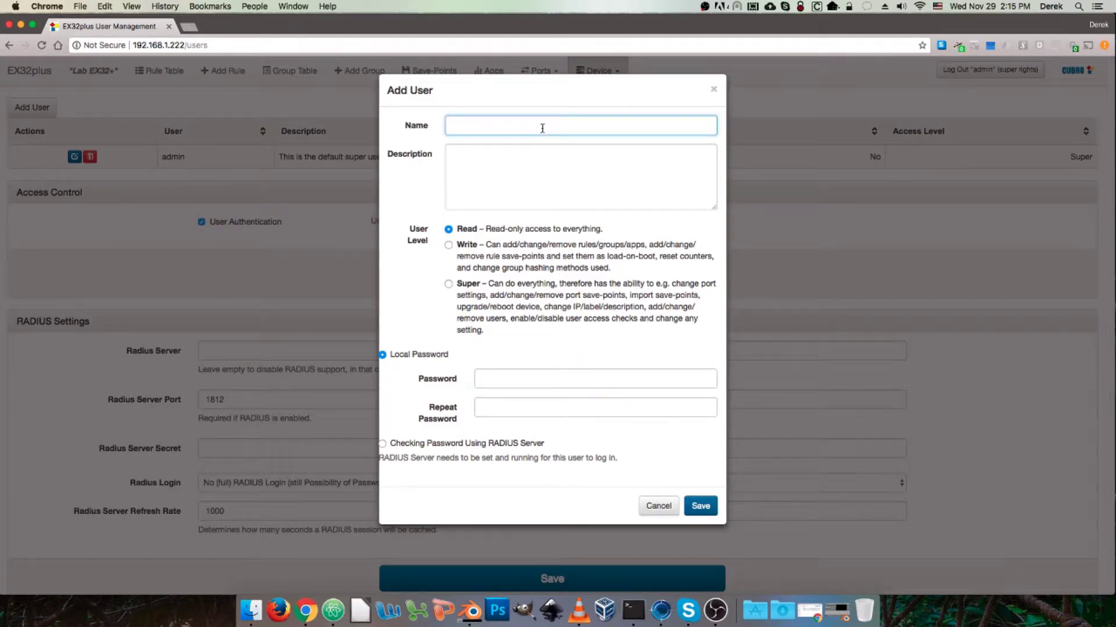
type("Joe")
left_click(548, 164)
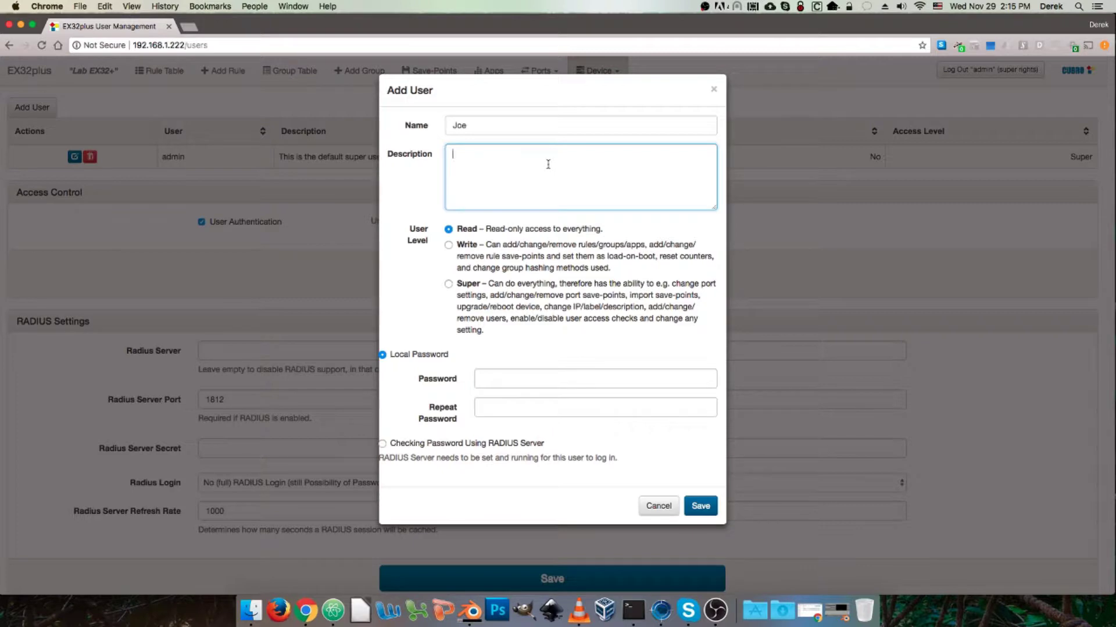
type("Network Enginner")
key("BackSpace")
key("BackSpace")
key("BackSpace")
type("eer")
Step: Give the Network Engineer user Write access and a twice-entered local password, then save
left_click(451, 246)
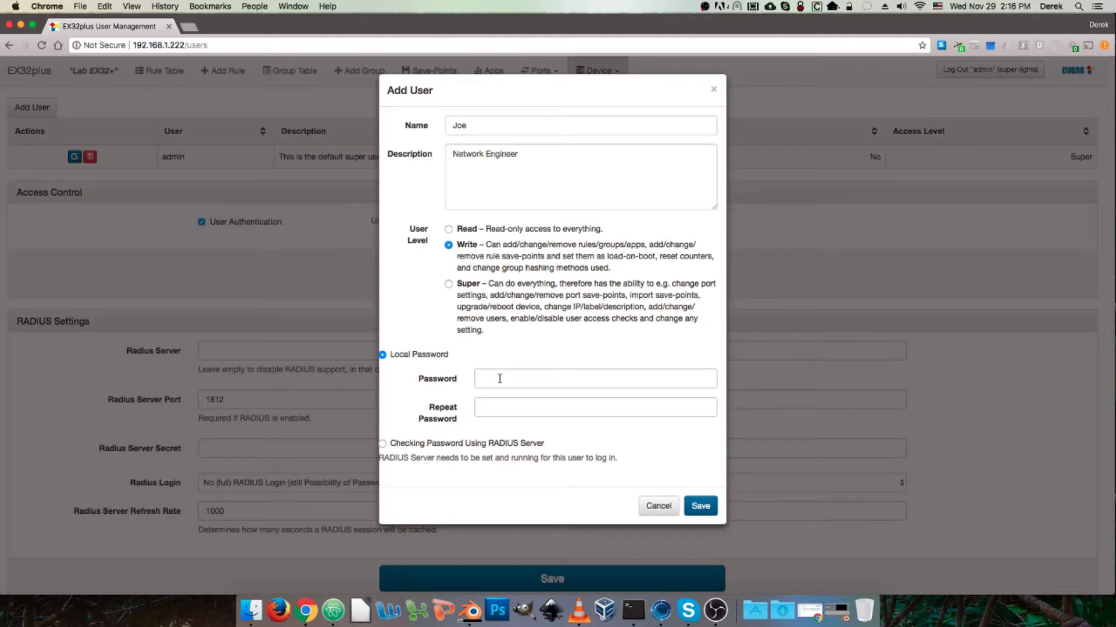
left_click(418, 444)
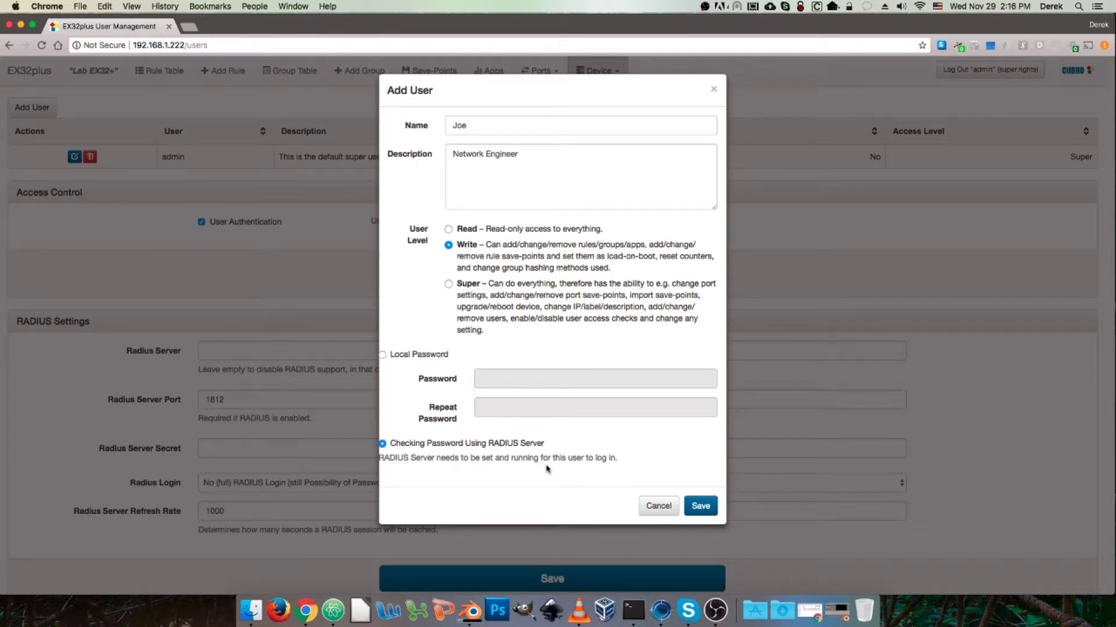
left_click(427, 356)
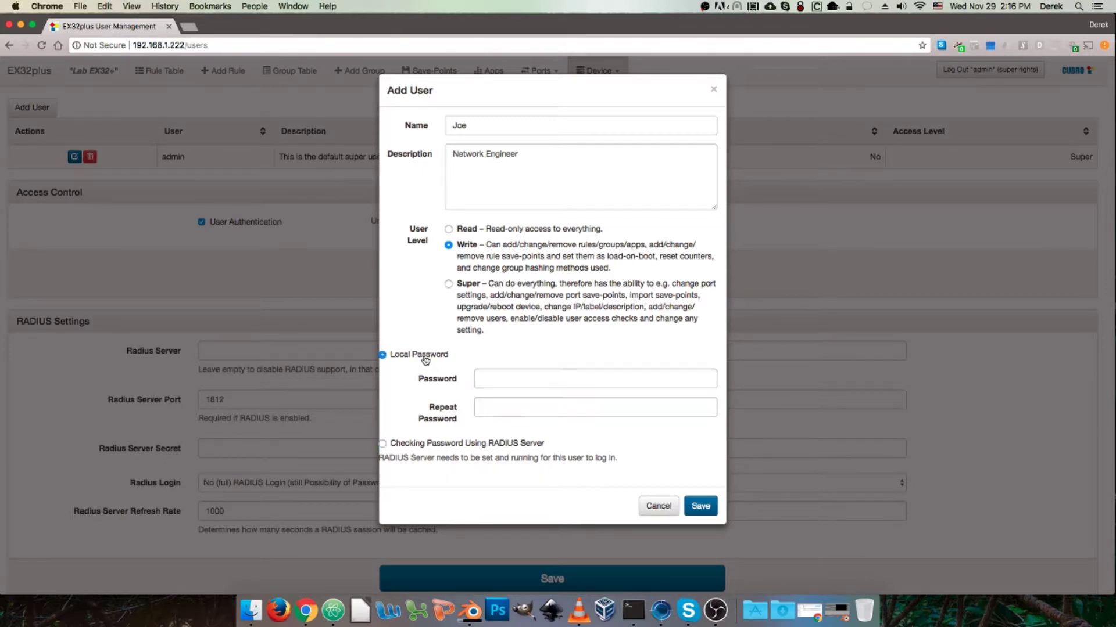
left_click(566, 377)
type("pass")
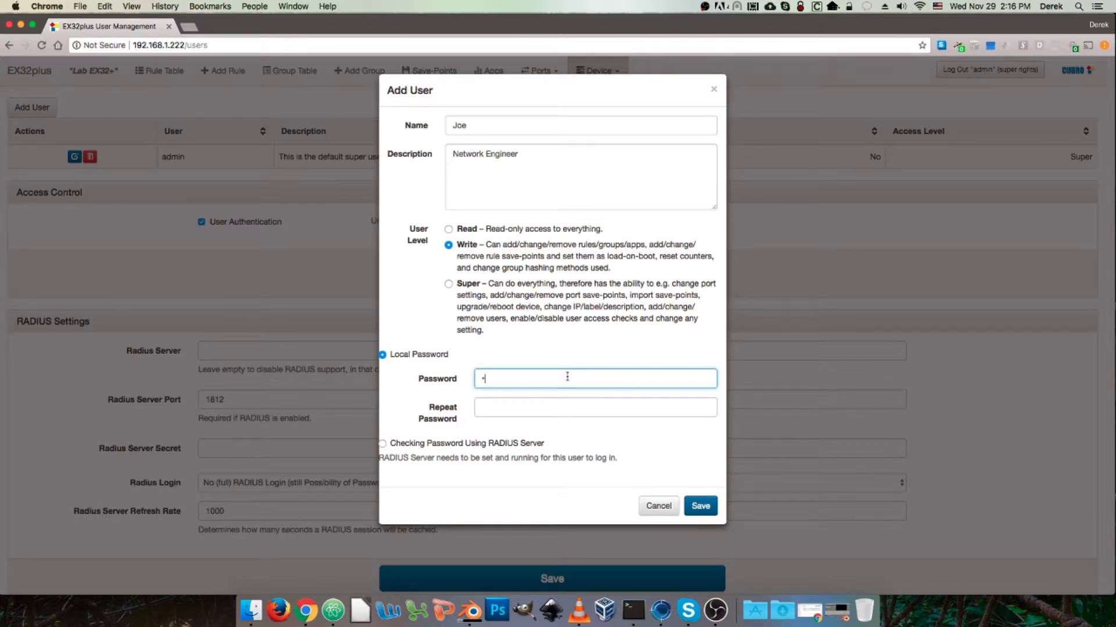
key("Tab")
type("pass")
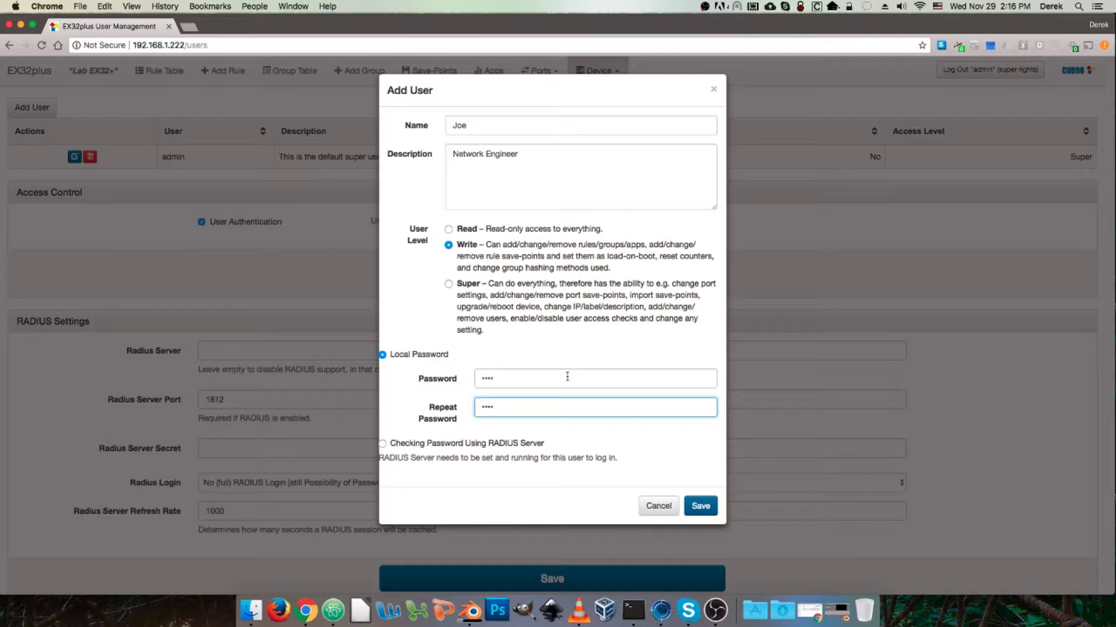
left_click(532, 355)
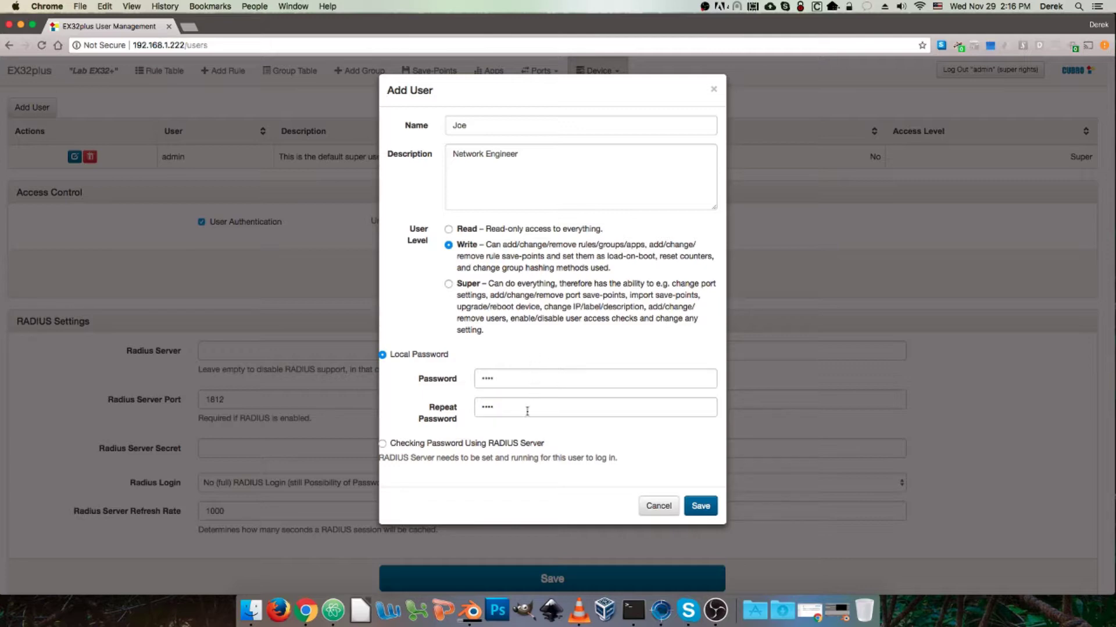
left_click(695, 503)
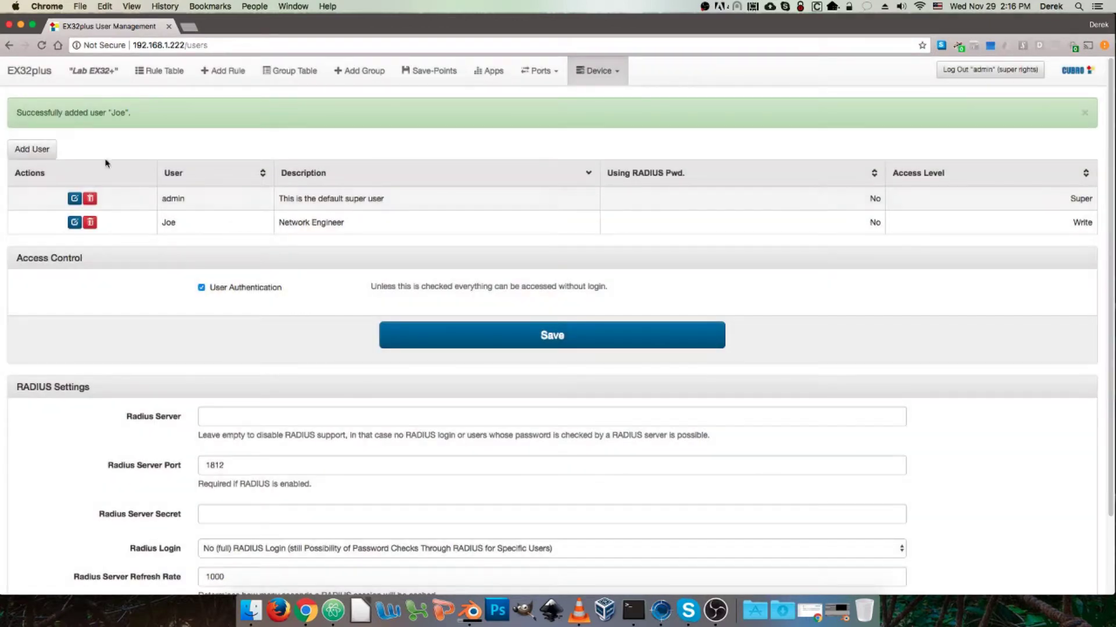
Step: Add a second user described as 'Some guy' with Read access and a twice-entered local password
left_click(42, 153)
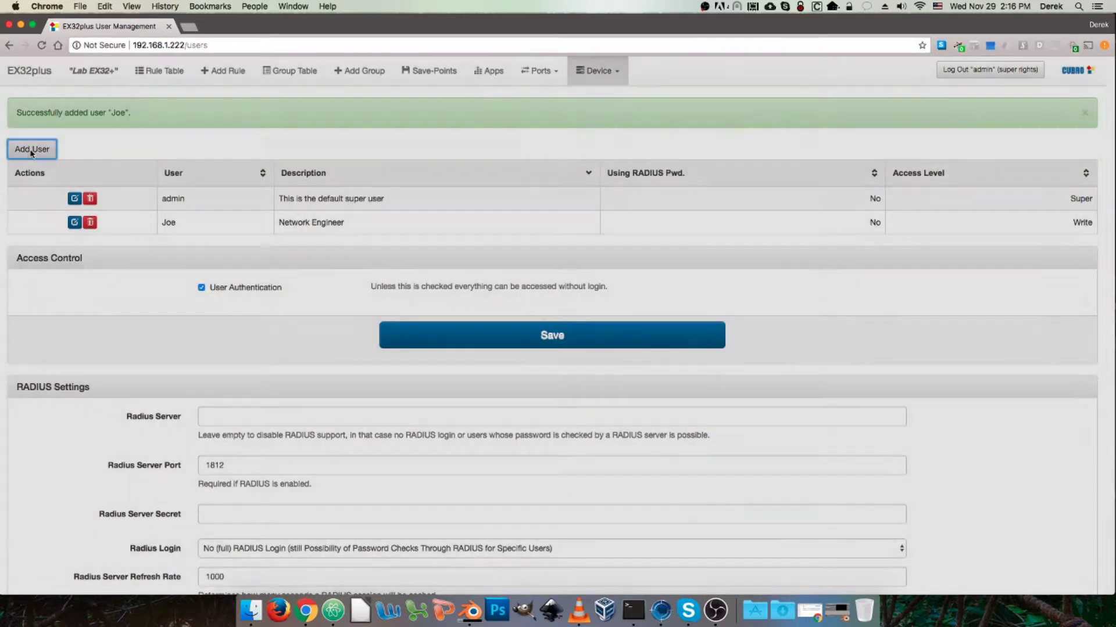
left_click(487, 122)
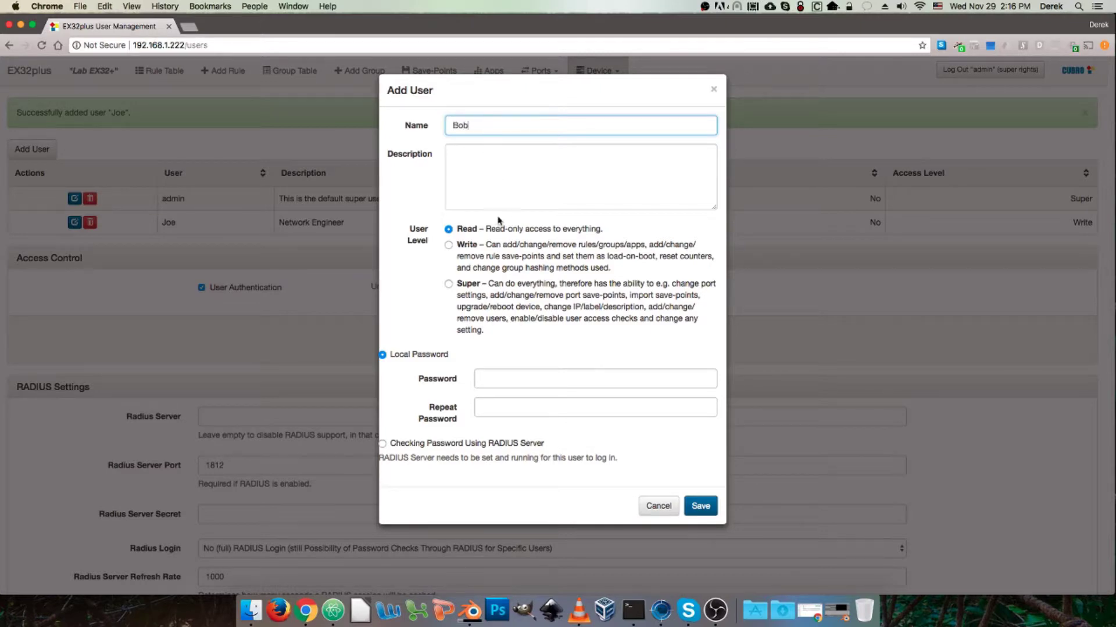
left_click(483, 176)
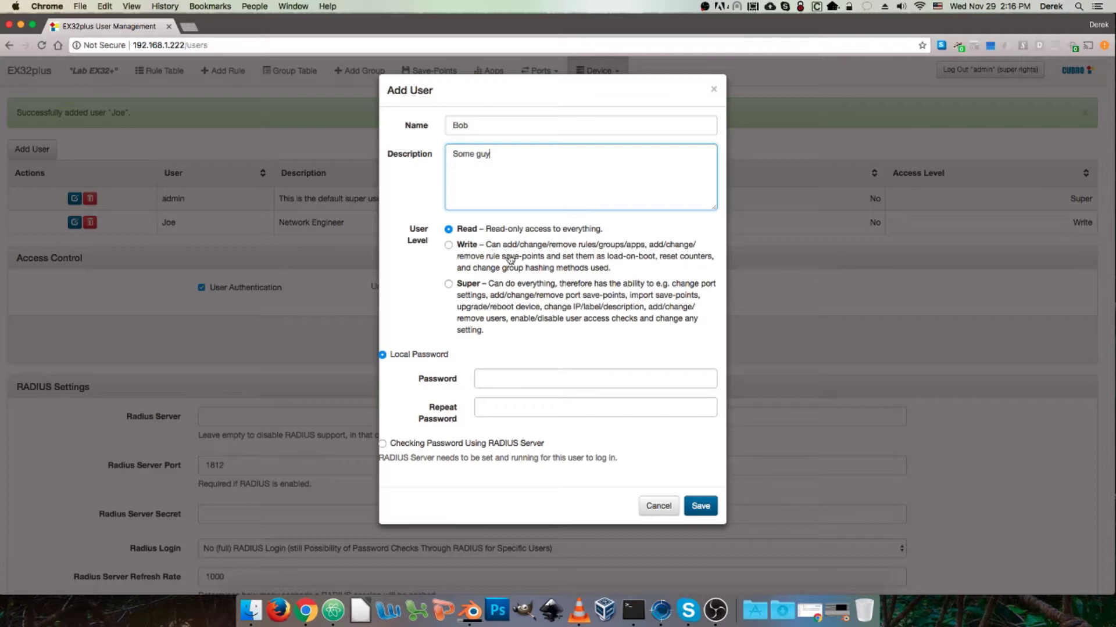
left_click(544, 379)
type("••••")
key("Tab")
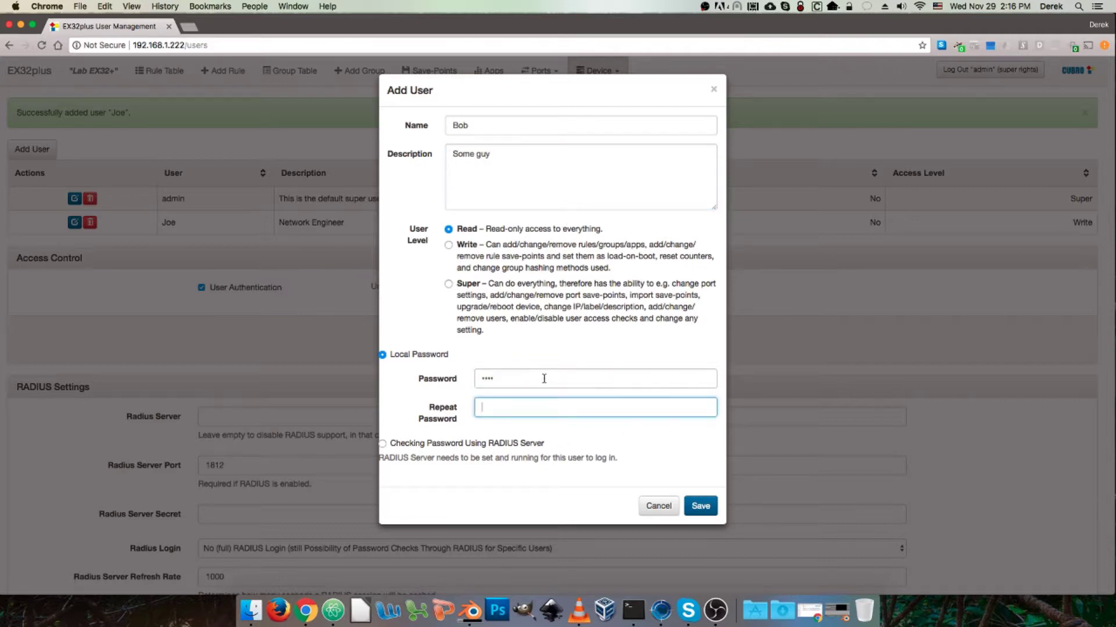
type("••")
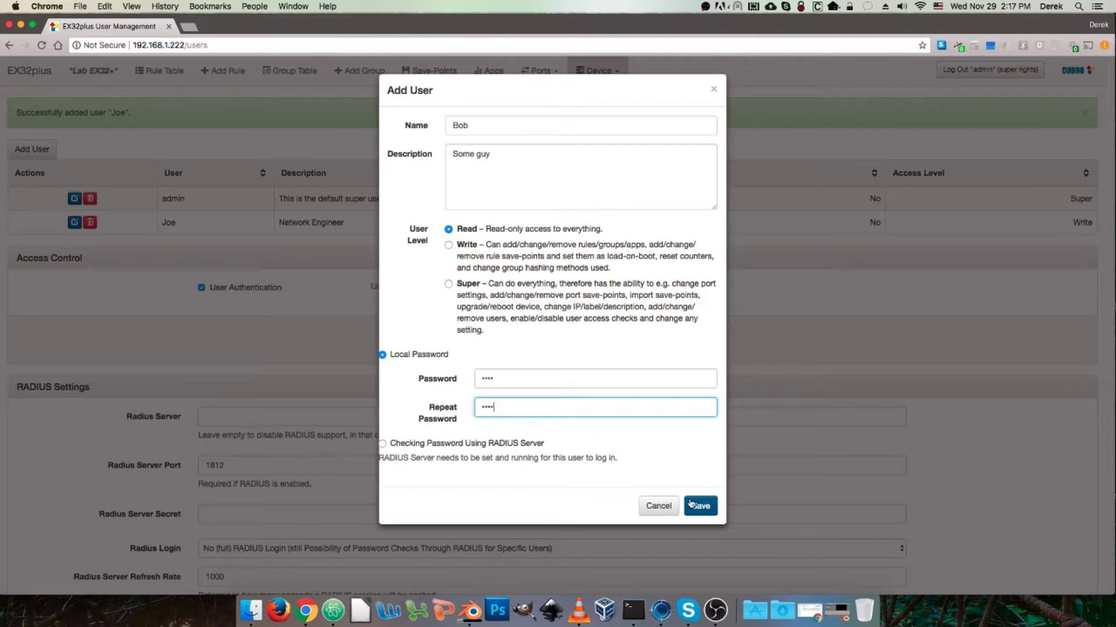
left_click(700, 507)
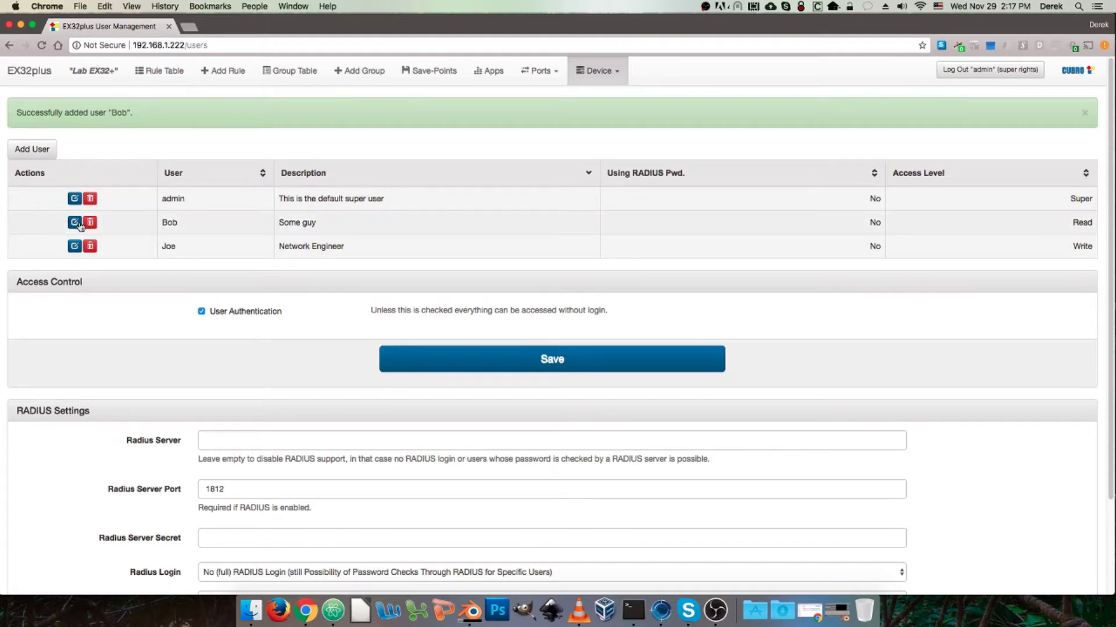
Step: Open and cancel the Network Engineer edit, then sort the user list by name and description
left_click(74, 246)
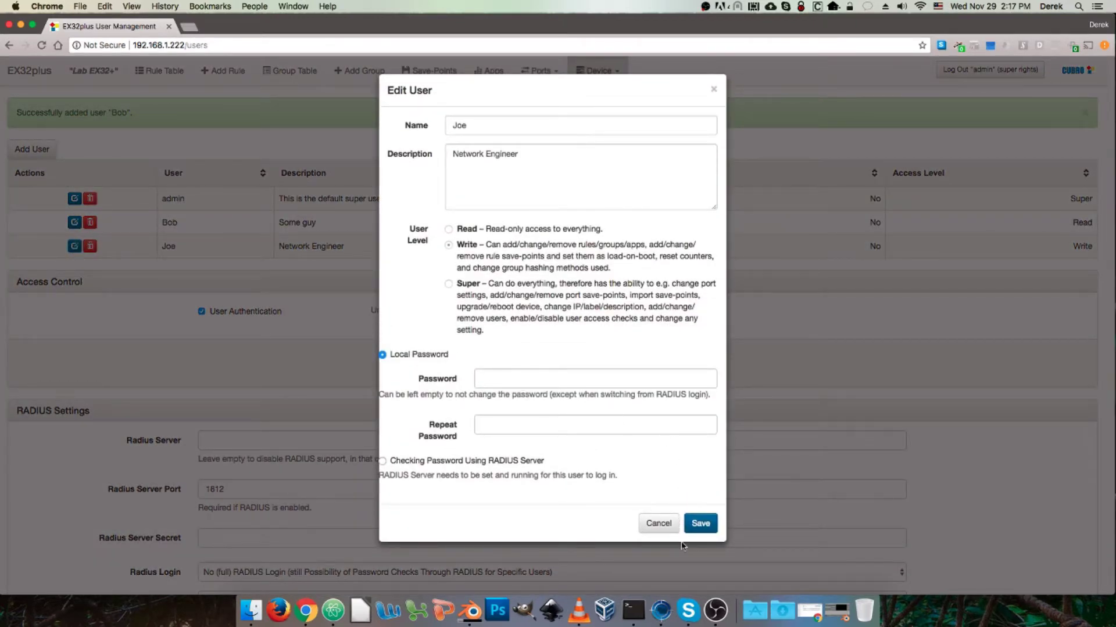
left_click(658, 523)
left_click(194, 181)
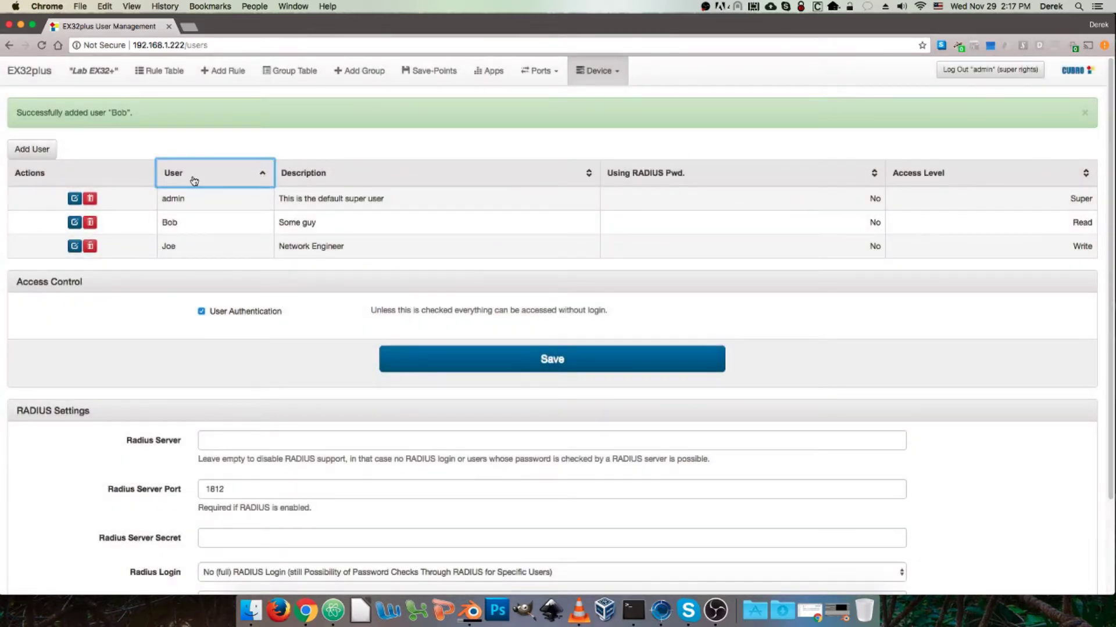
left_click(213, 177)
left_click(410, 182)
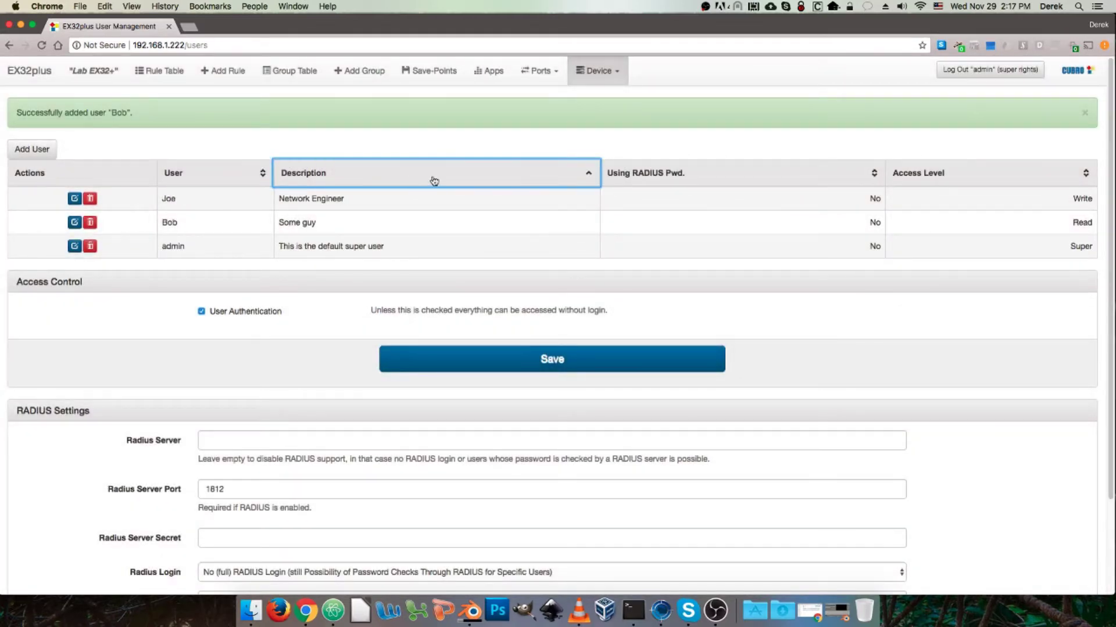
left_click(559, 178)
Step: Sort by RADIUS password use, access level, then name alphabetically, and log out
left_click(696, 181)
left_click(984, 180)
left_click(984, 180)
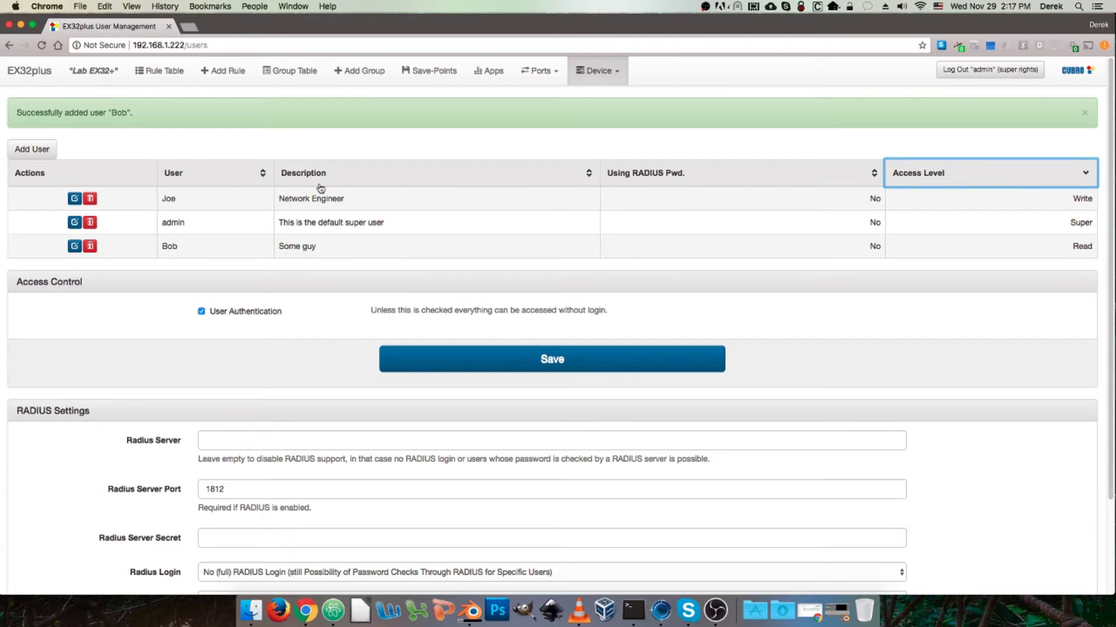
left_click(212, 180)
left_click(211, 179)
left_click(211, 180)
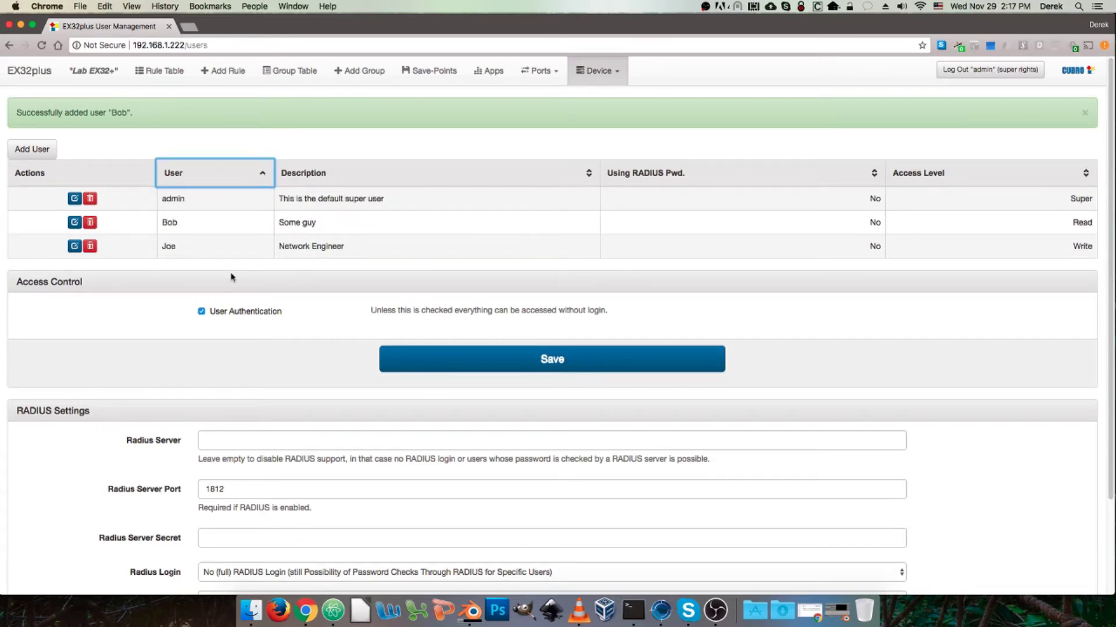
left_click(979, 71)
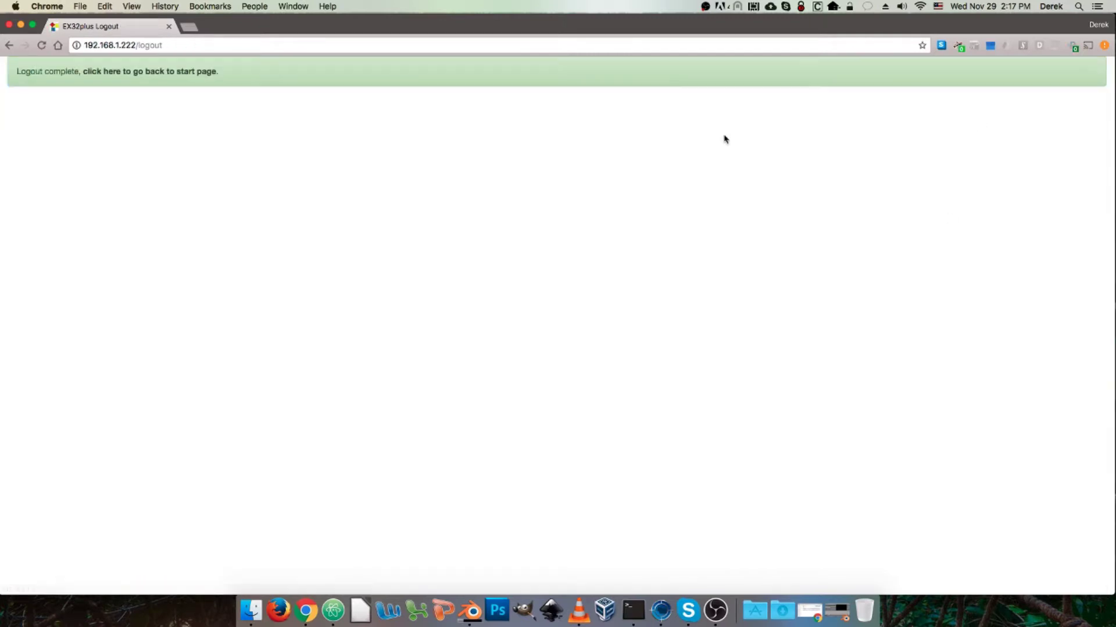
Step: Sign back in from the start page as the Write-access user
left_click(169, 71)
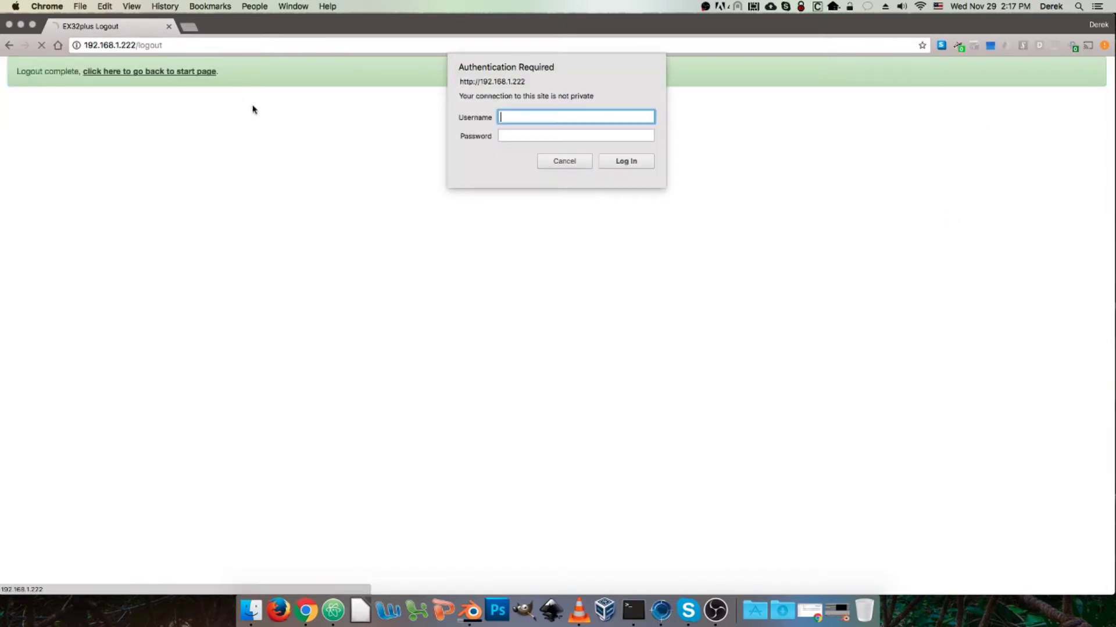
key("Tab")
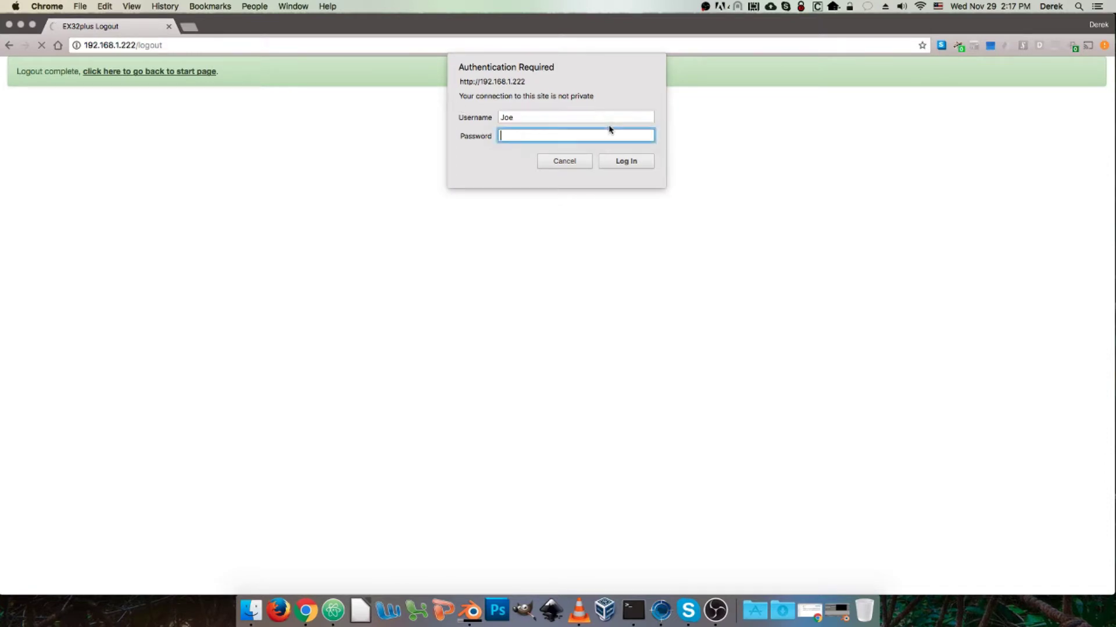
key("Return")
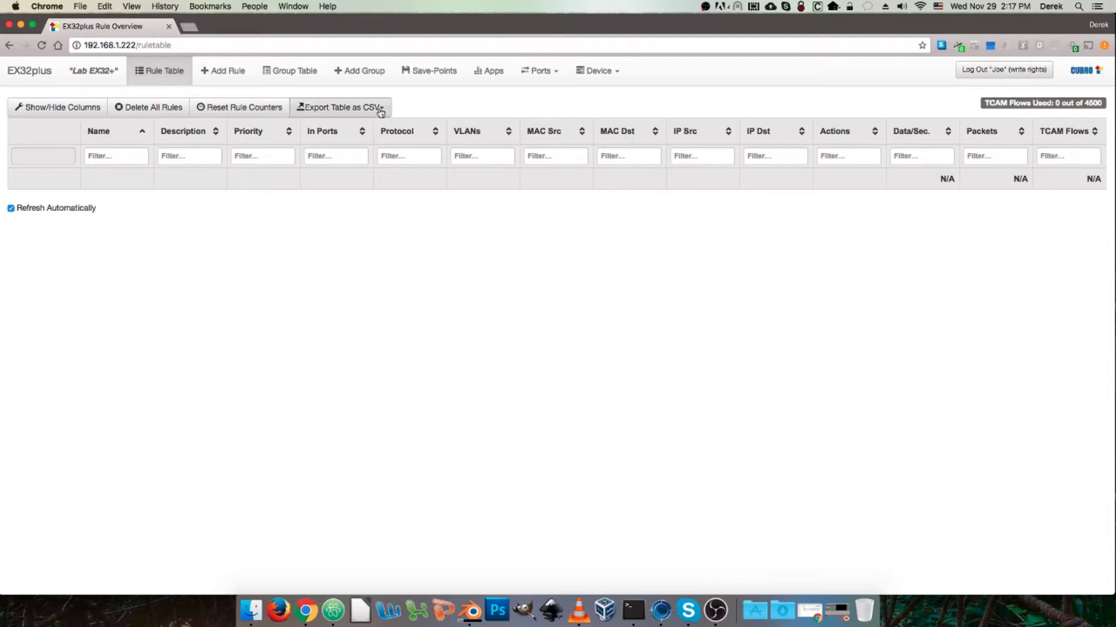
Step: Browse Add Rule, Group Table, Add Group, Apps and the read-only User Management list
left_click(233, 74)
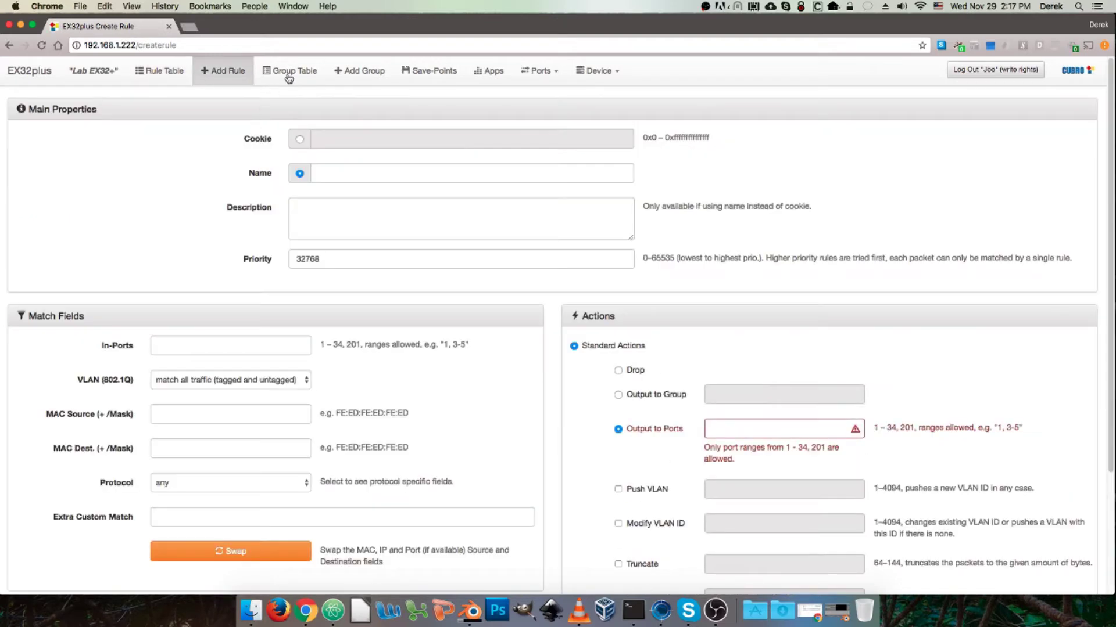
left_click(291, 74)
left_click(363, 79)
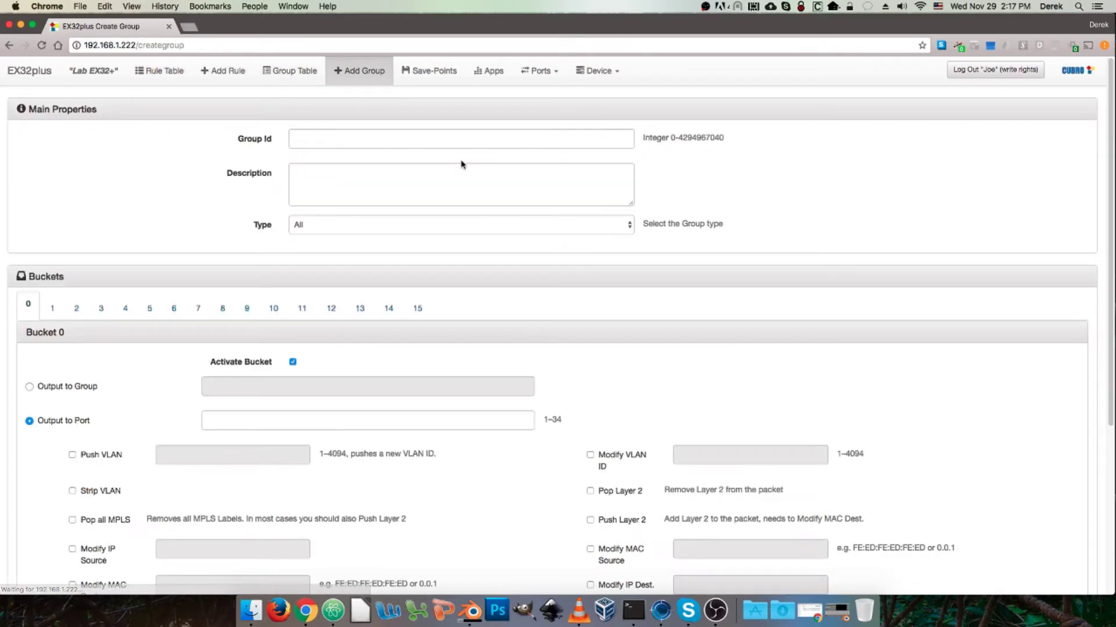
left_click(506, 77)
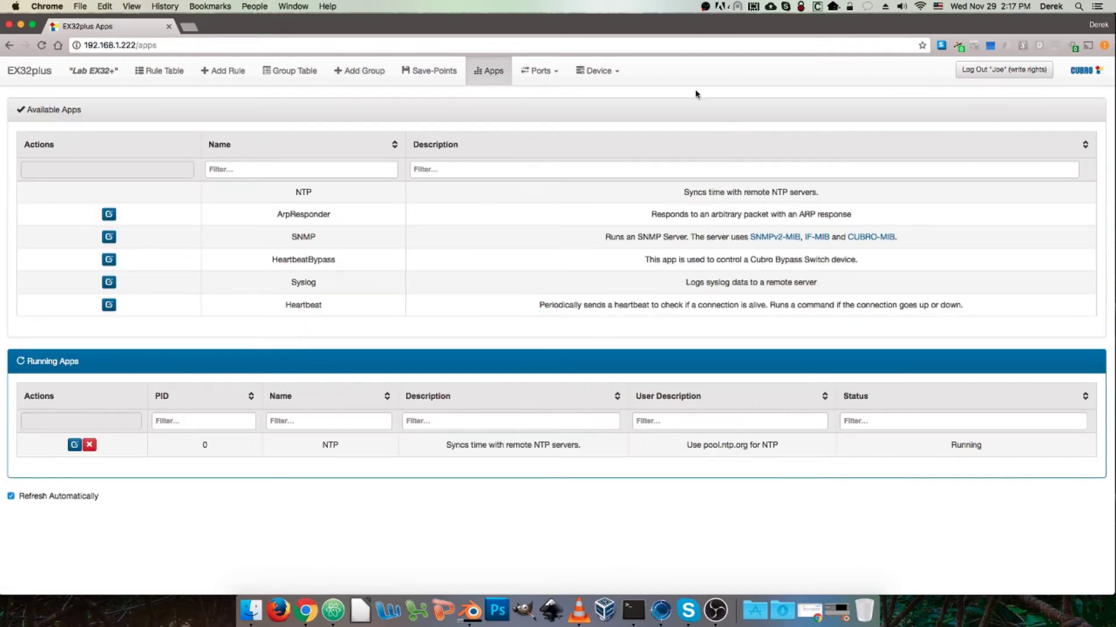
left_click(616, 73)
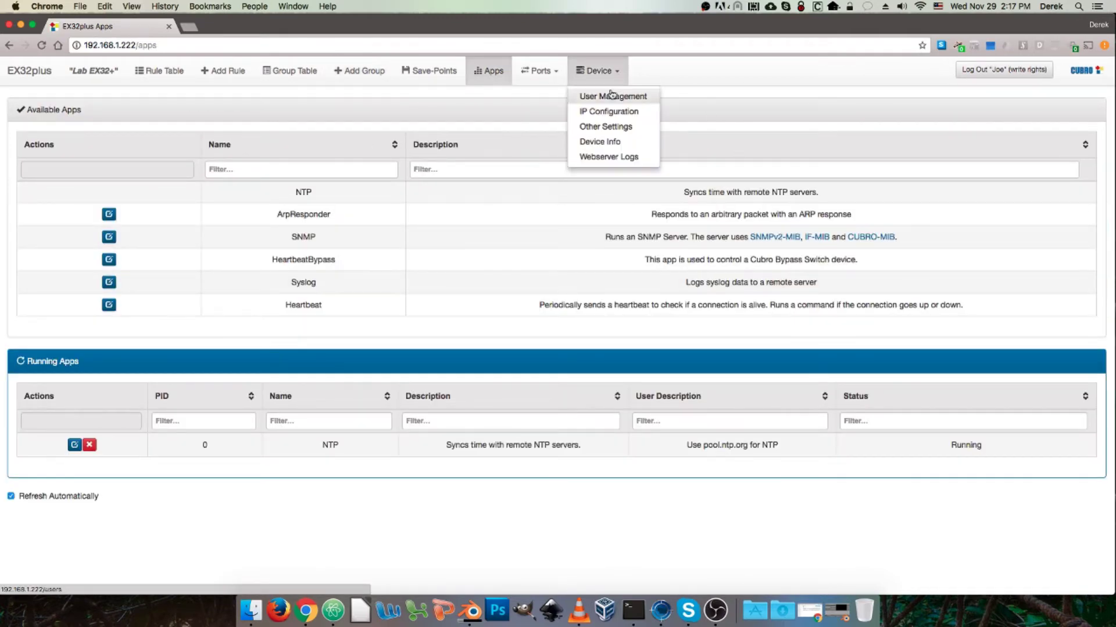
left_click(610, 95)
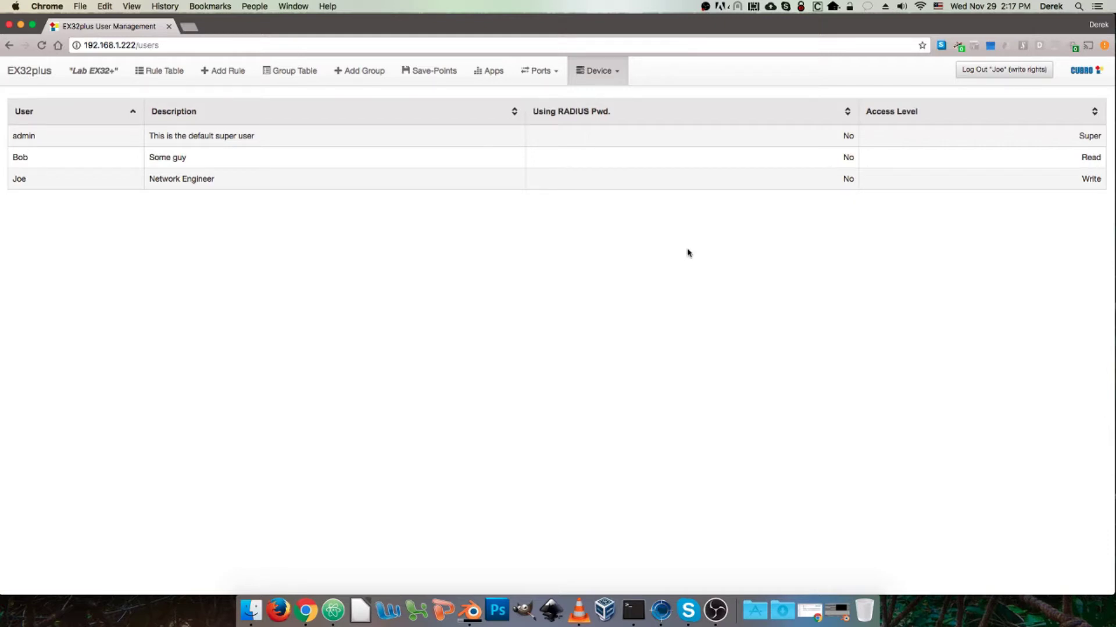
left_click(578, 68)
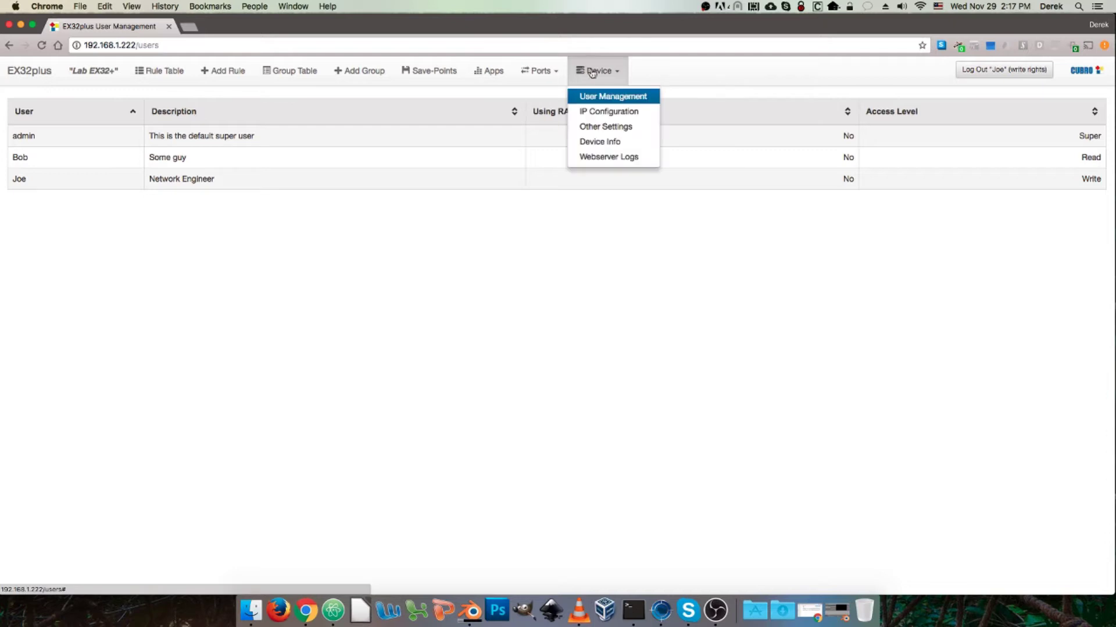
Step: View the device's IP Configuration, then move to Device > Other Settings
left_click(604, 111)
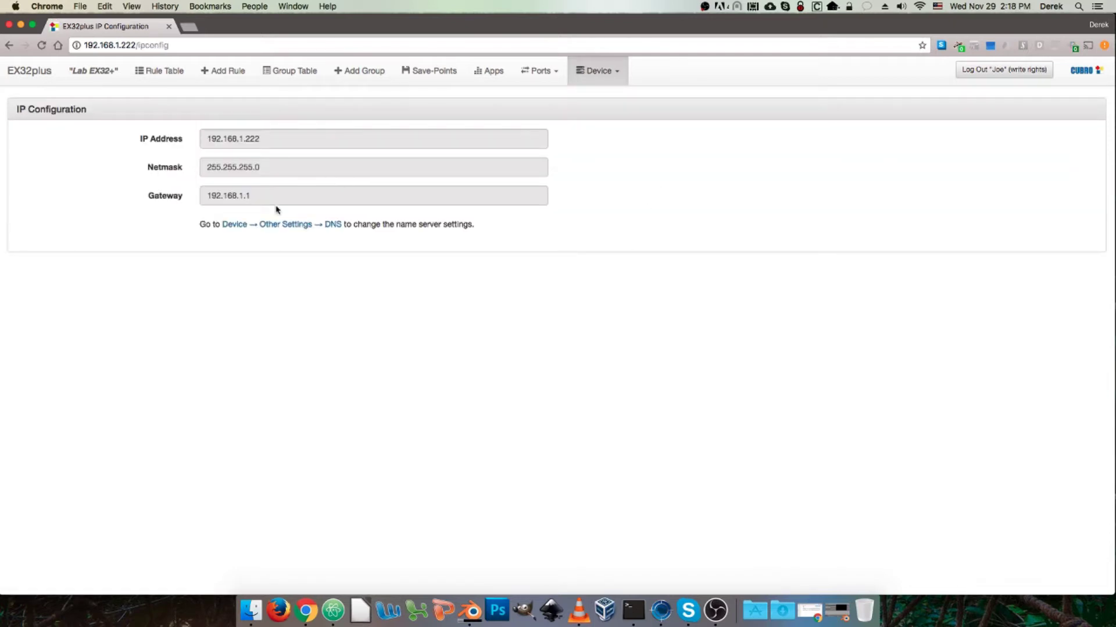
left_click(600, 70)
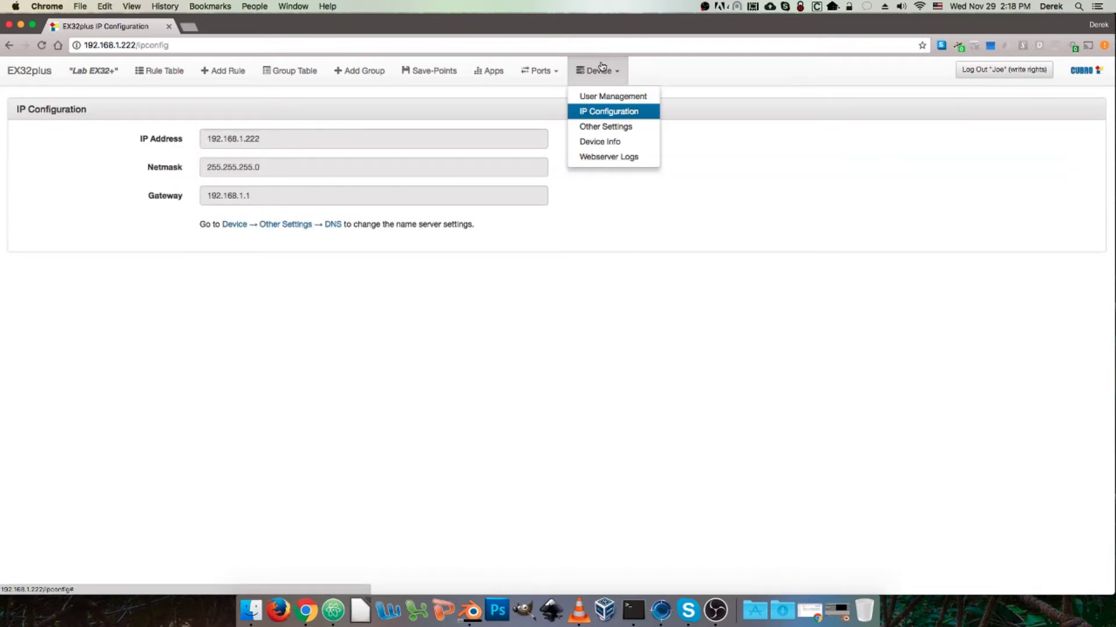
left_click(596, 130)
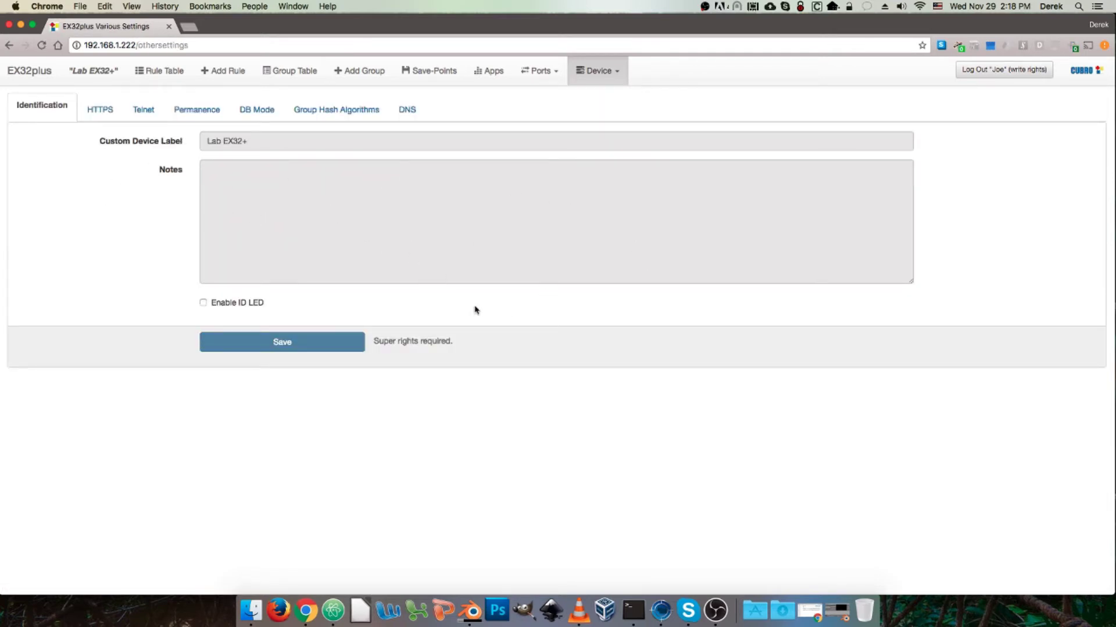
Step: Review the HTTPS, Group Hash Algorithms, DB Mode and Permanence sections, then log out
left_click(100, 110)
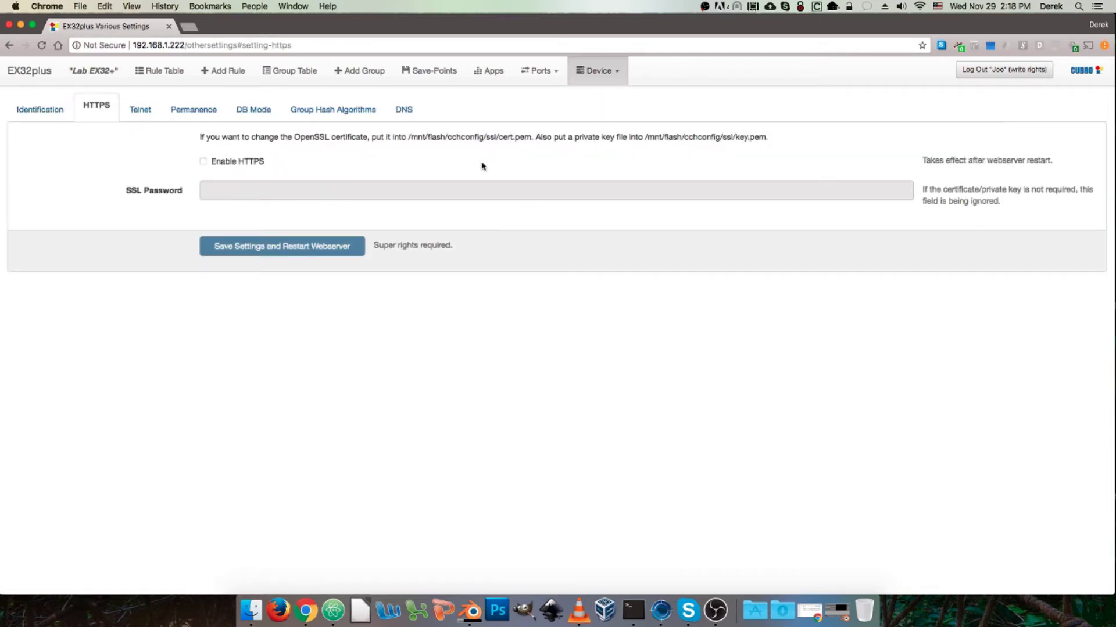
left_click(367, 110)
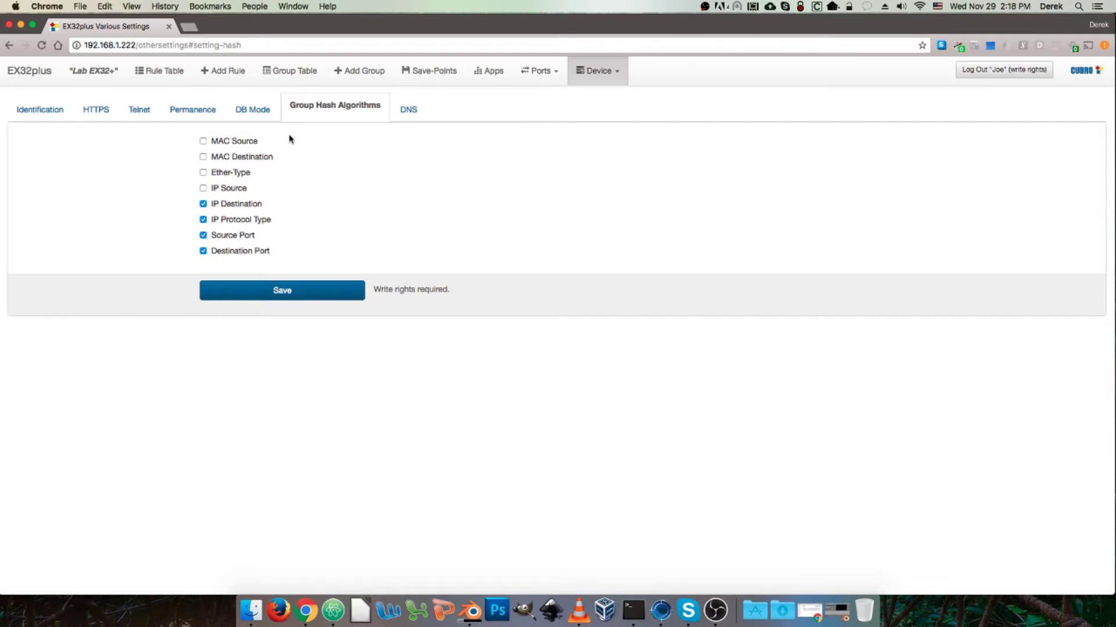
left_click(252, 116)
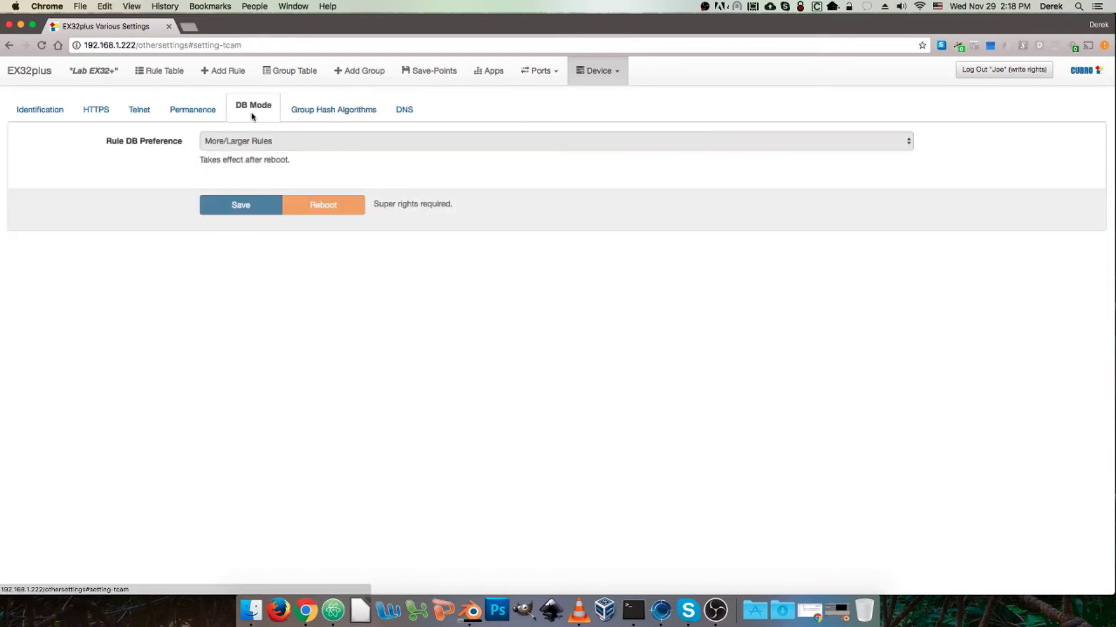
left_click(168, 118)
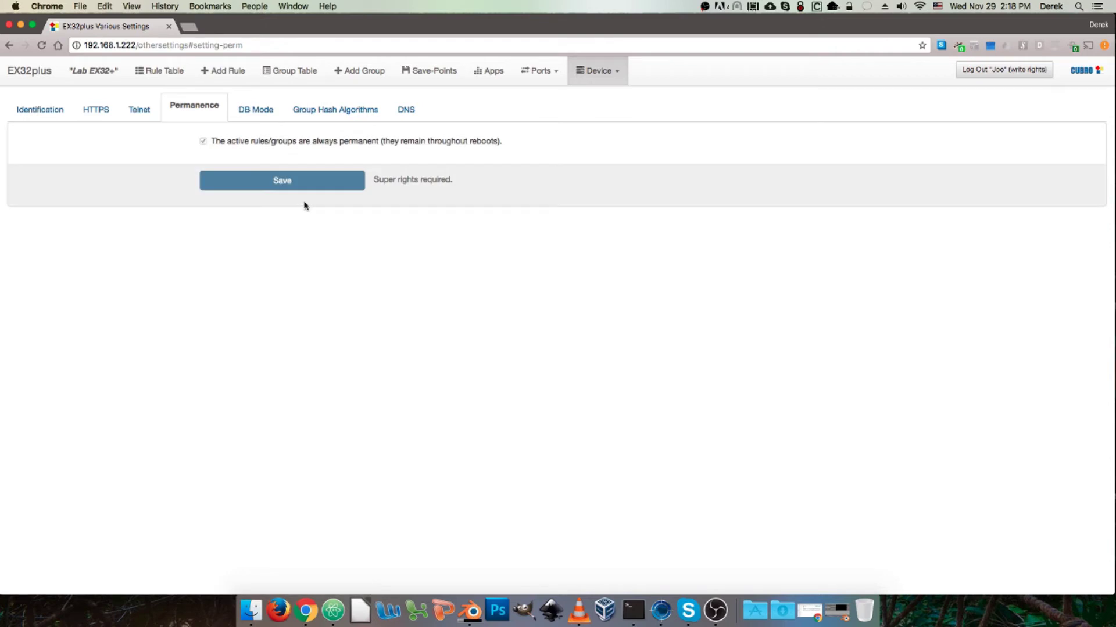
left_click(1009, 70)
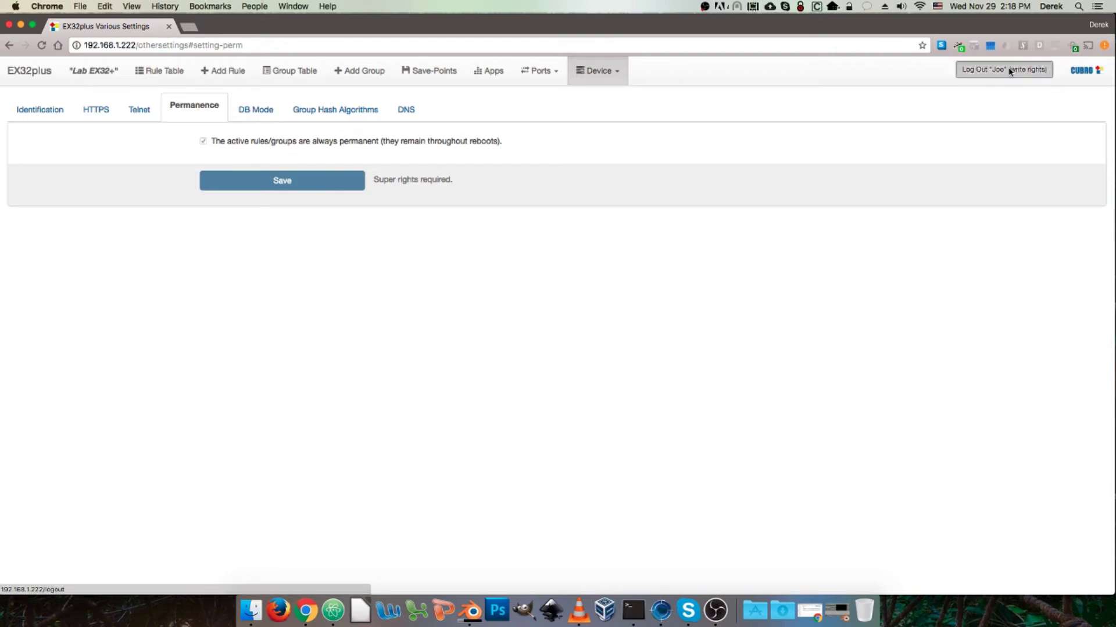
Step: Log in from the start page as the read-only user
left_click(143, 71)
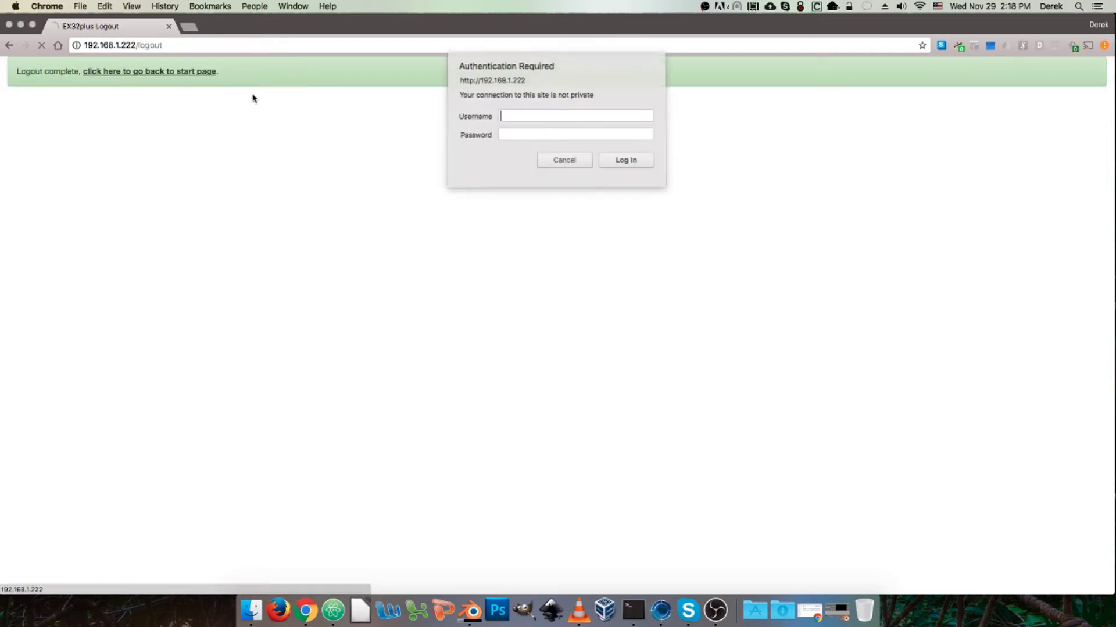
type("Bob")
key("Tab")
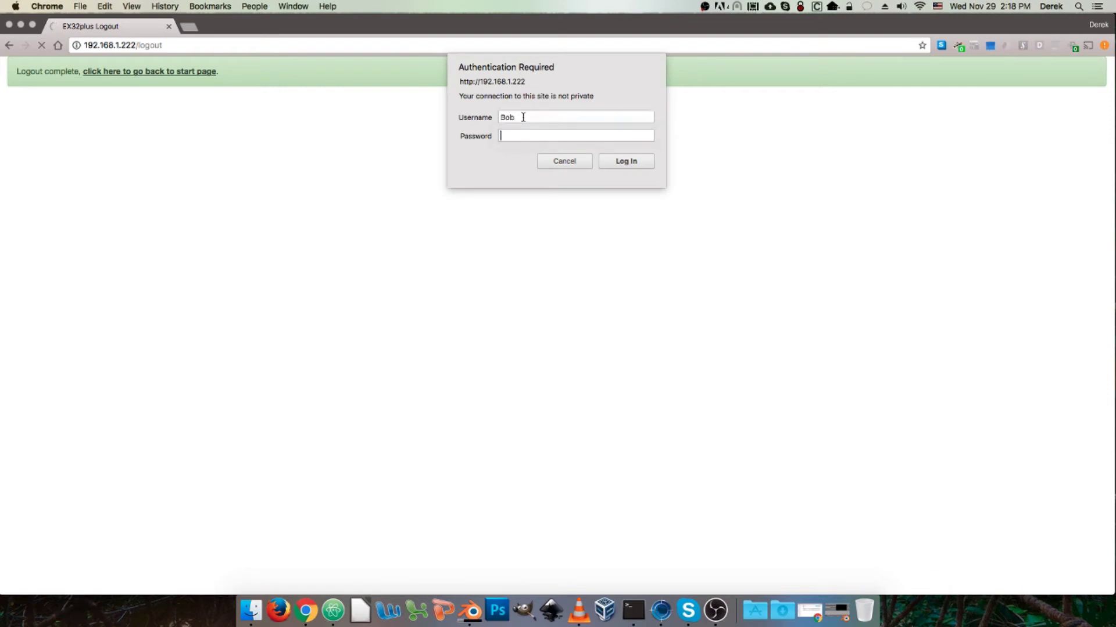
key("Return")
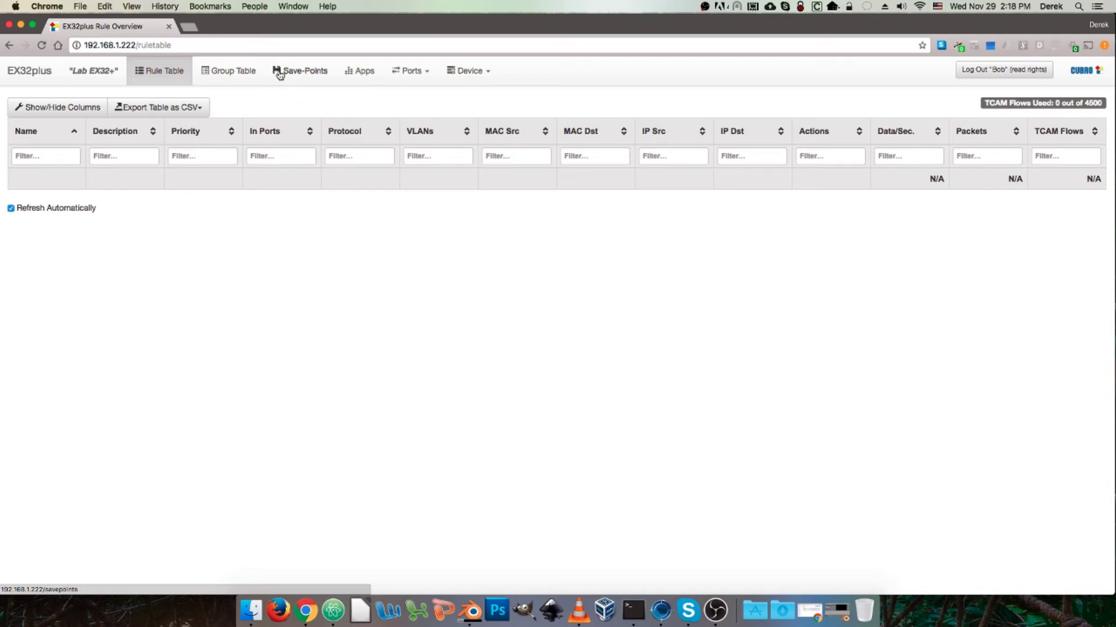
Step: Check the Save-Points, Apps and Device pages available to the read-only user, then log out
left_click(326, 79)
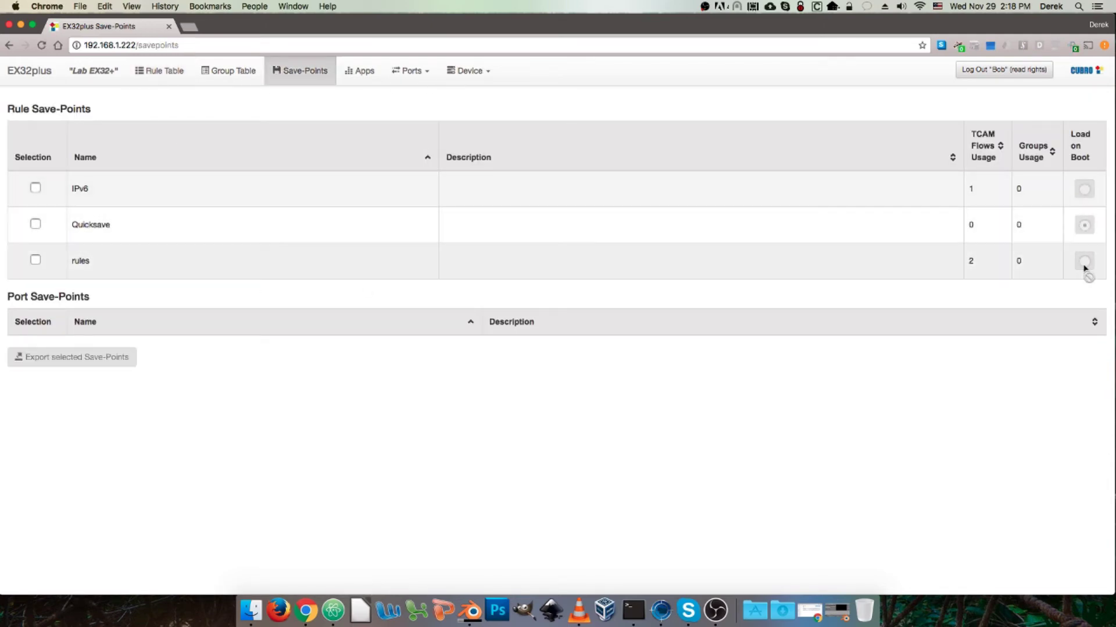
left_click(352, 80)
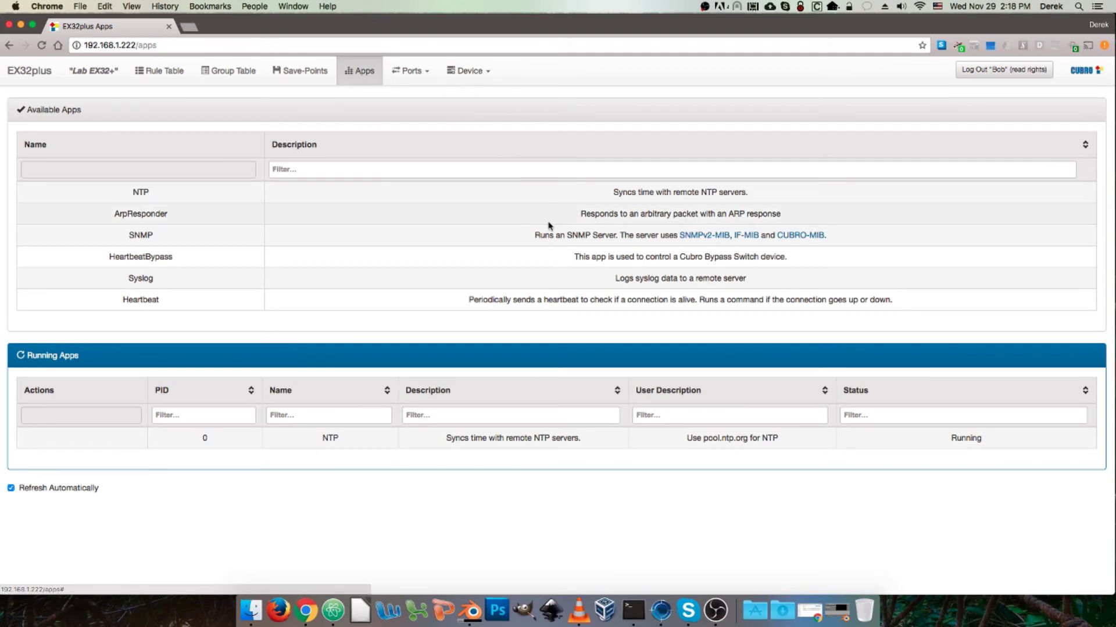
left_click(480, 72)
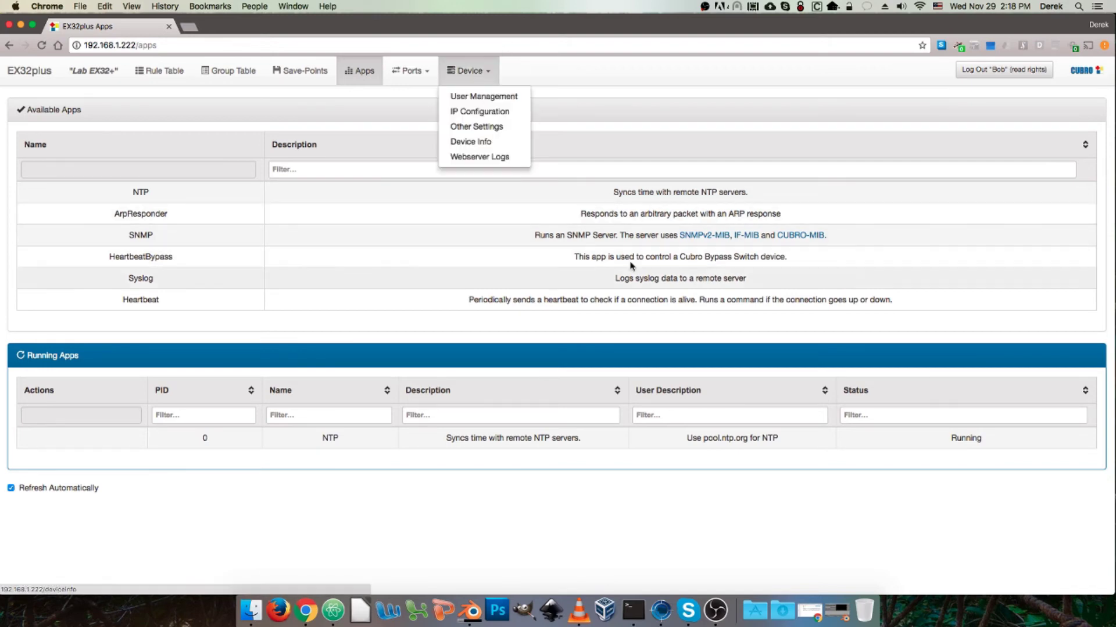
left_click(660, 66)
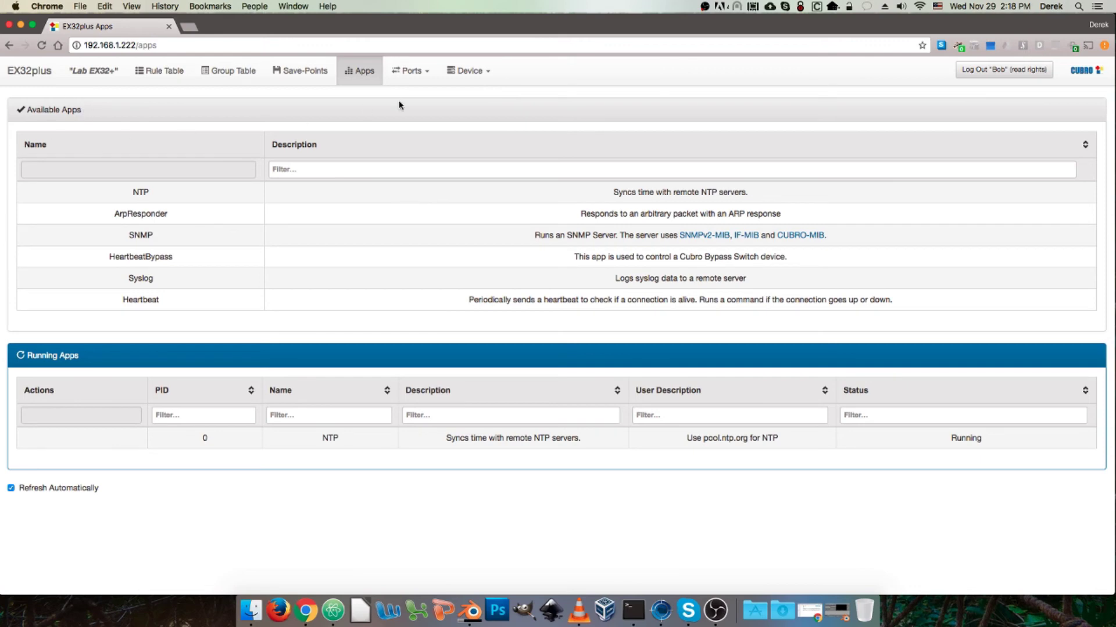
left_click(959, 68)
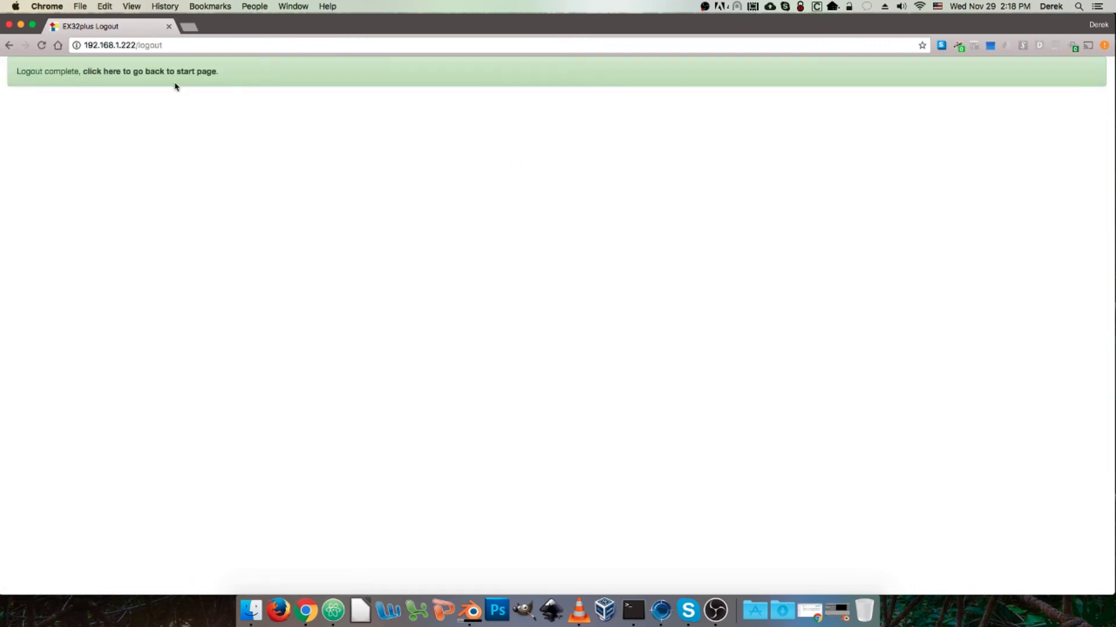
Step: Sign back in to the web interface as admin with the admin password
left_click(174, 75)
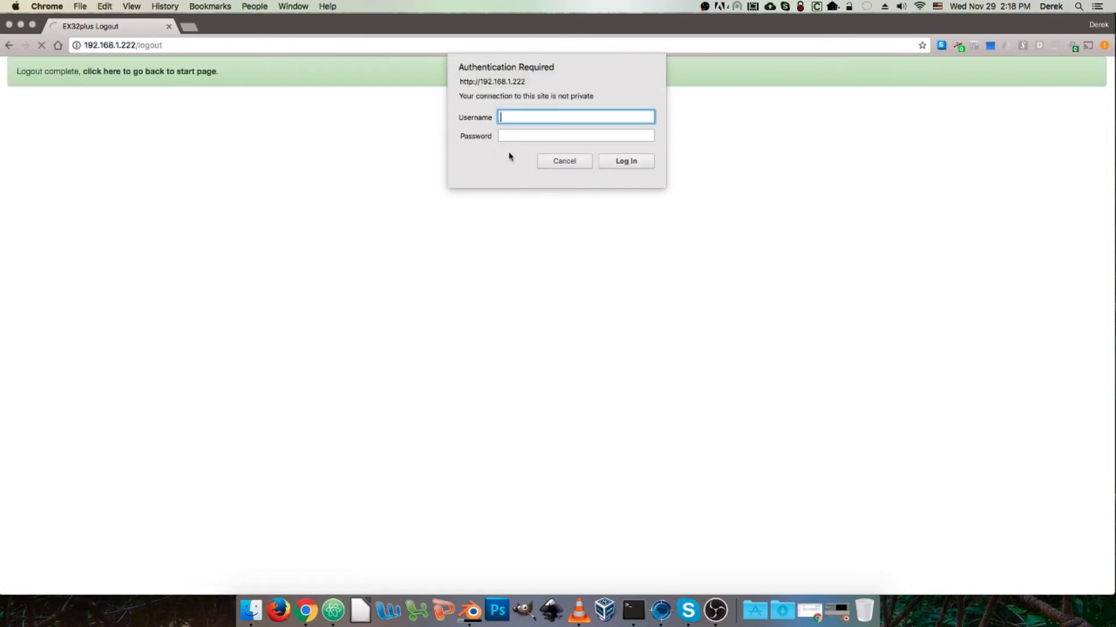
type("admin")
key("Tab")
type("admin")
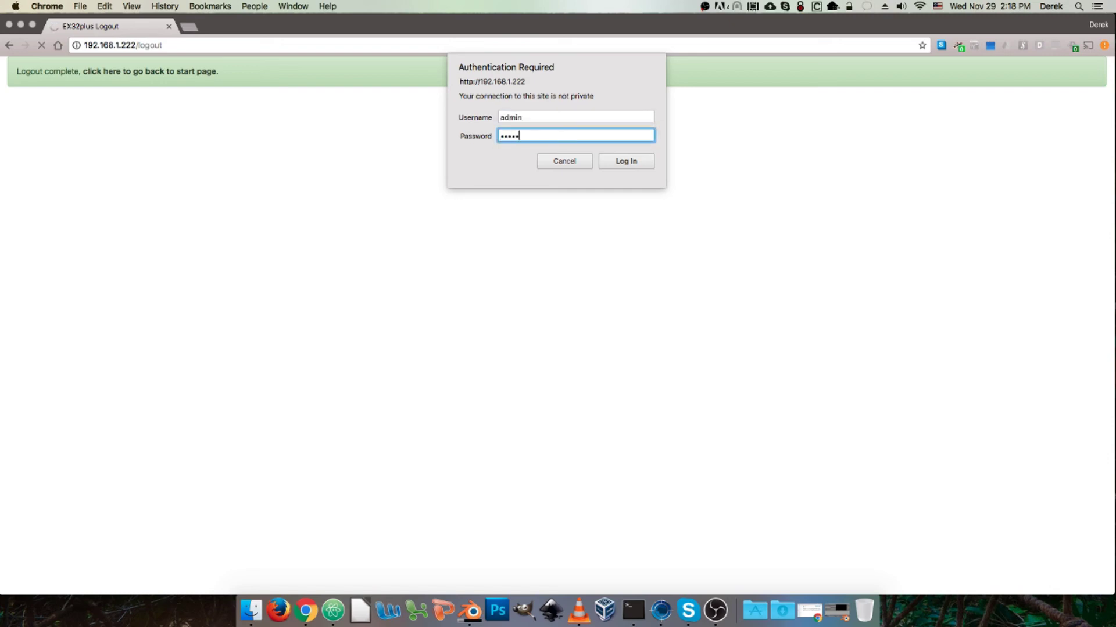
key("Return")
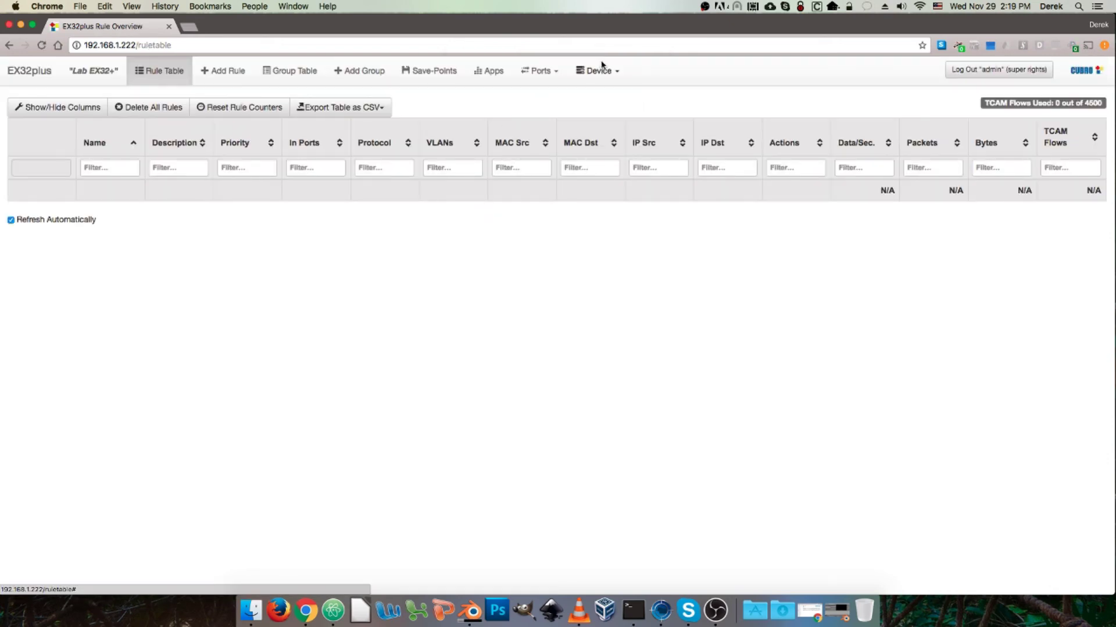
Step: In Device > User Management, delete the write-access Network Engineer user and the read-only user
left_click(593, 70)
left_click(612, 96)
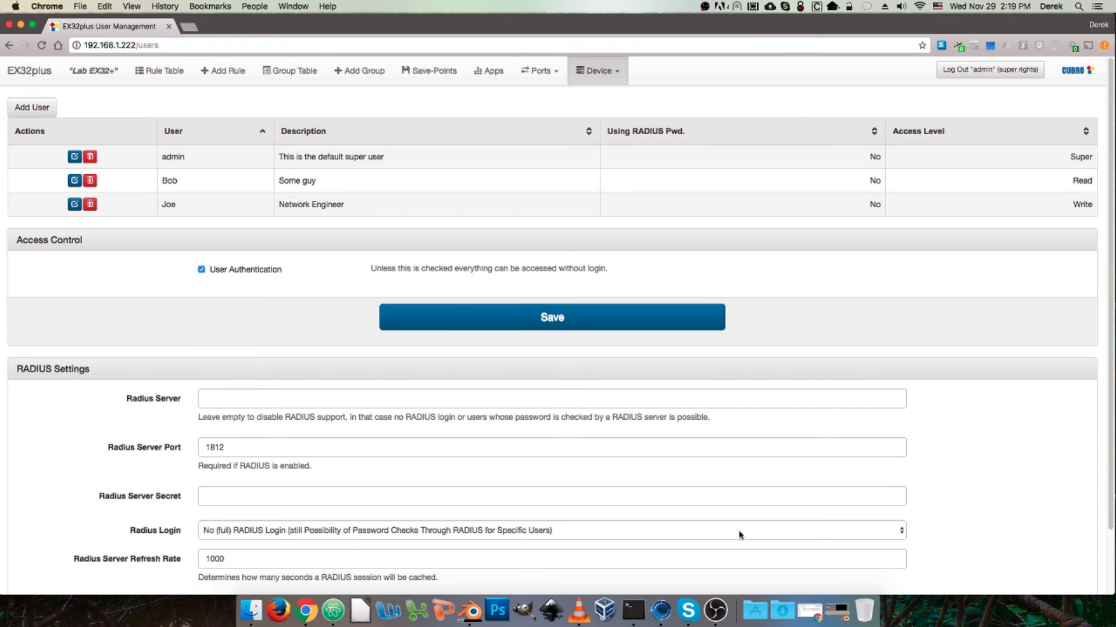
left_click(90, 204)
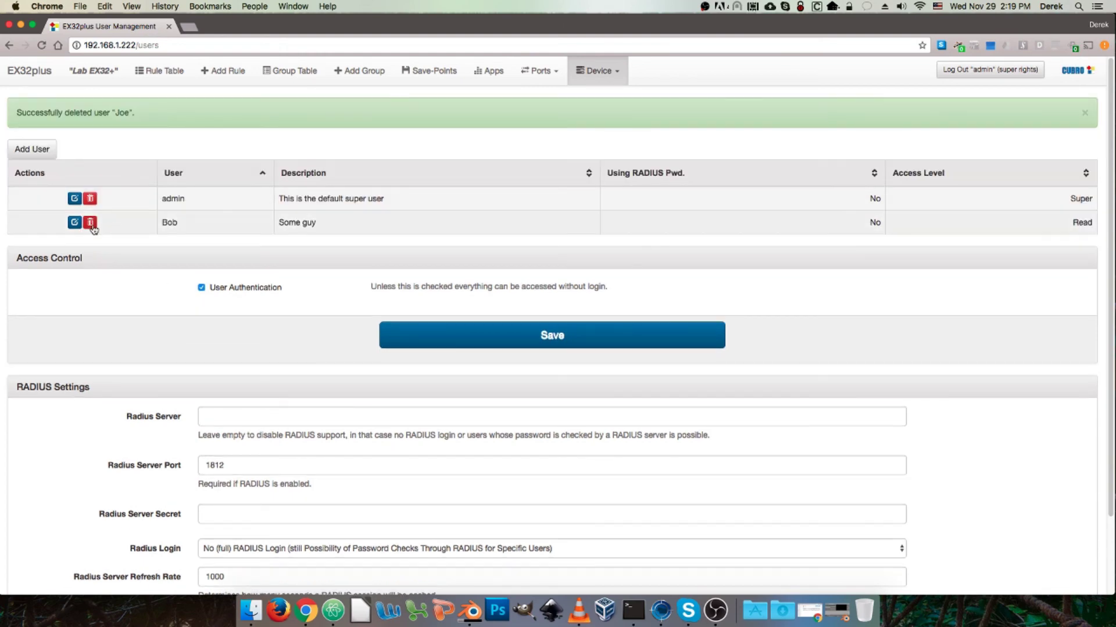
left_click(90, 222)
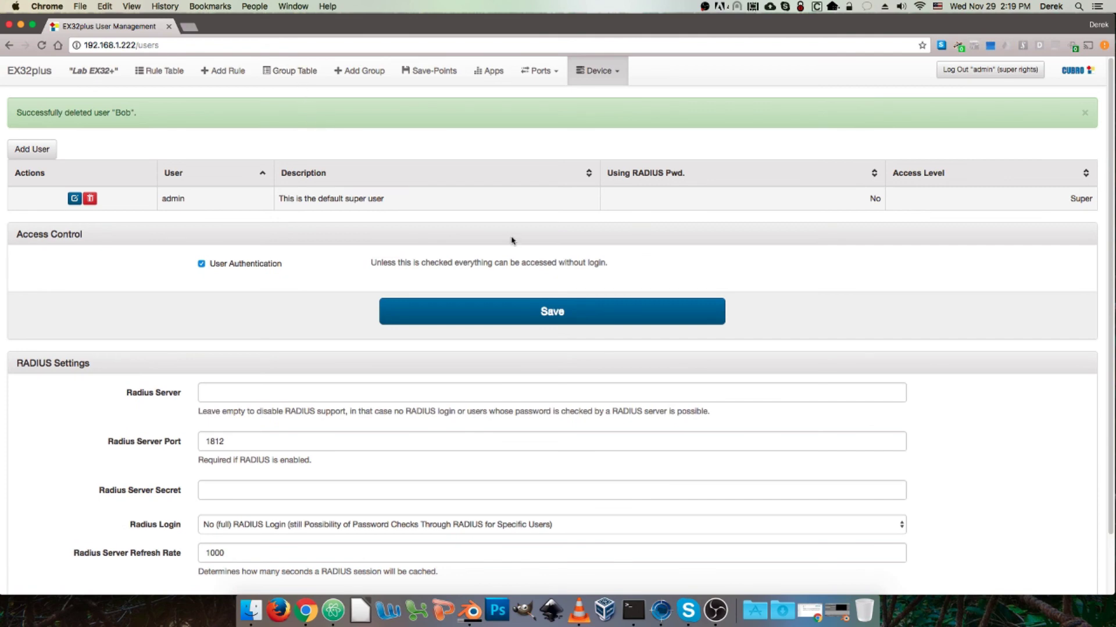